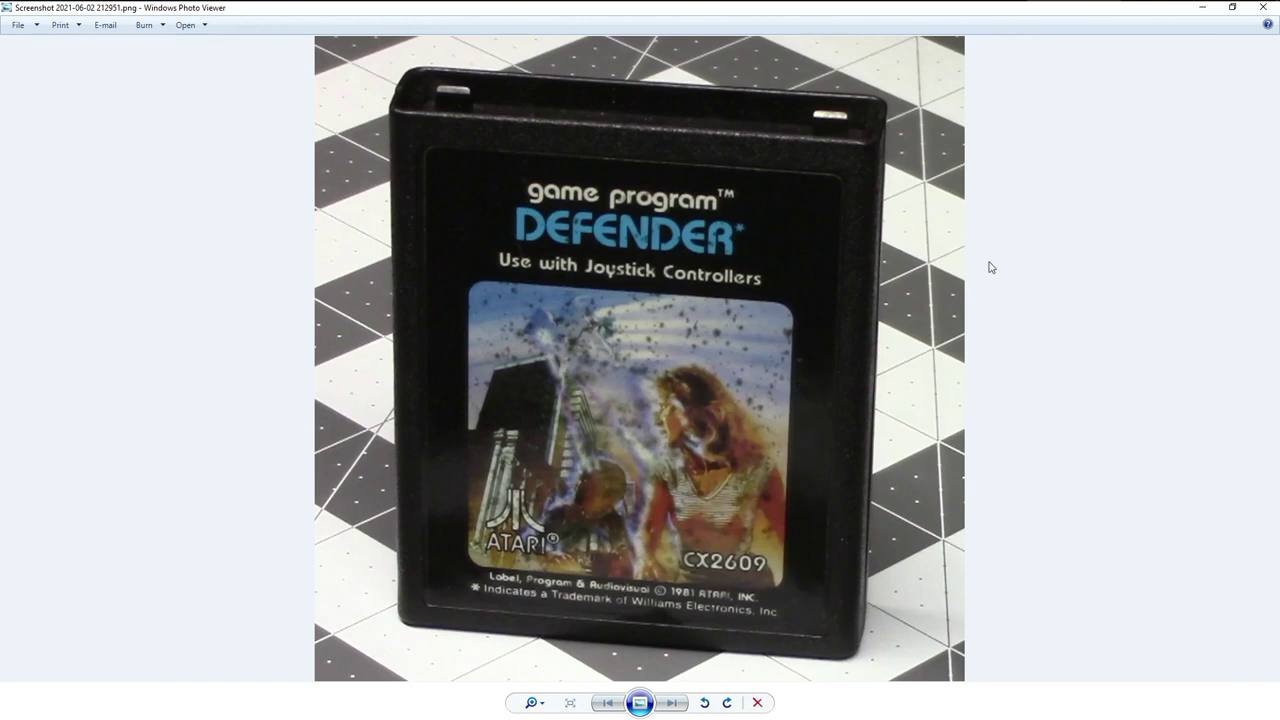
- In the Photoshop template, show the SCAN-FRONT-LEFT and SCAN-TOP-LEFT scans, then switch to atari-bladerunner-1982.png
{"action": "mouse_move", "coordinate": [774, 5]}
{"action": "mouse_move", "coordinate": [280, 2]}
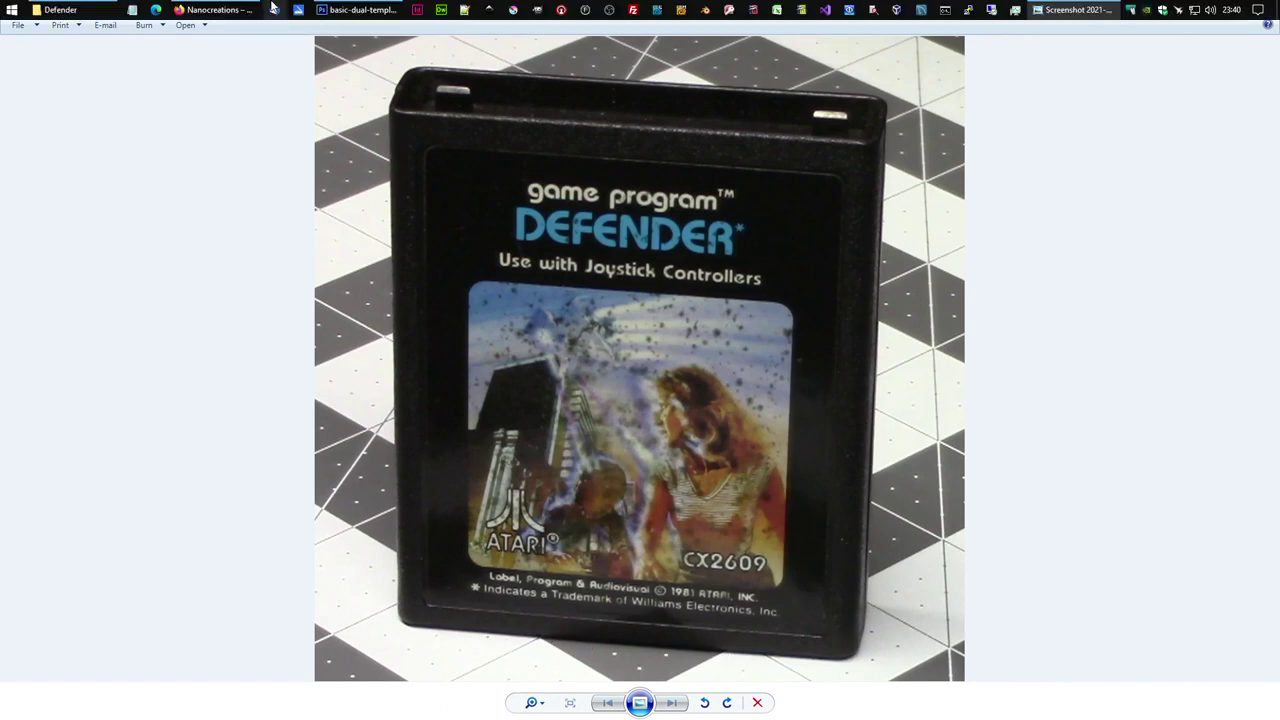
{"action": "mouse_move", "coordinate": [345, 12]}
{"action": "left_click", "coordinate": [352, 11]}
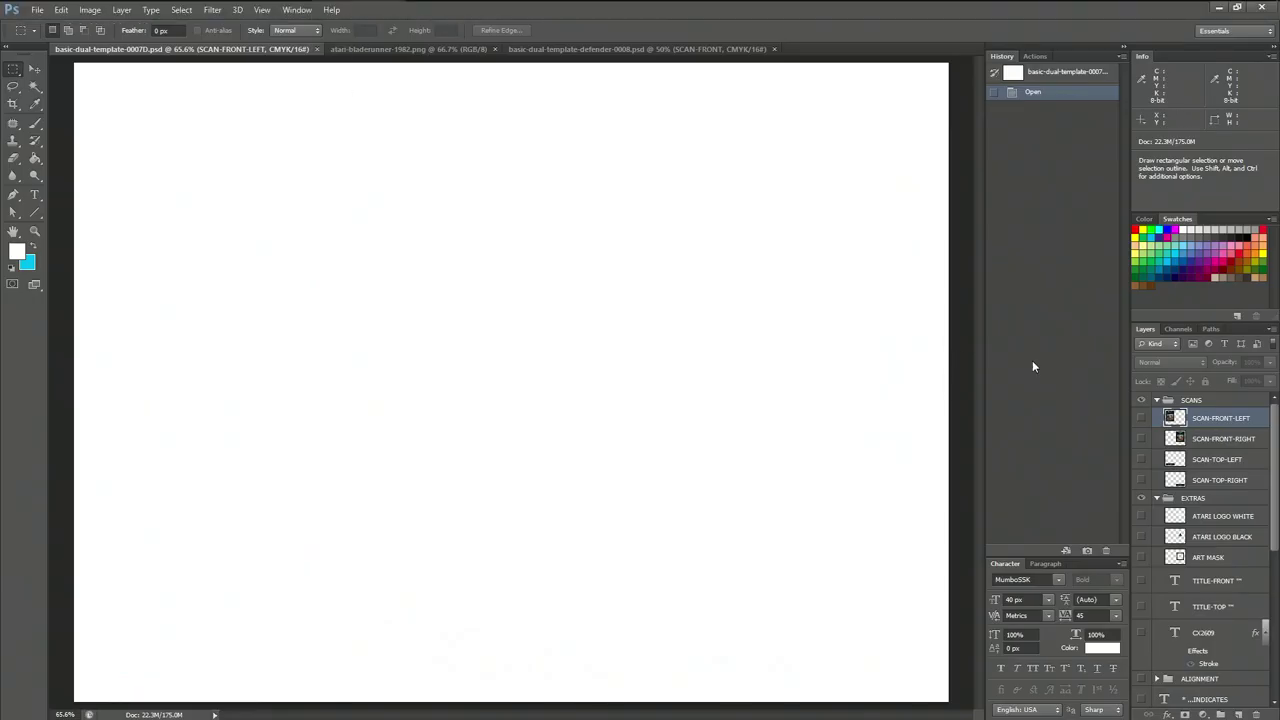
{"action": "left_click", "coordinate": [1140, 420]}
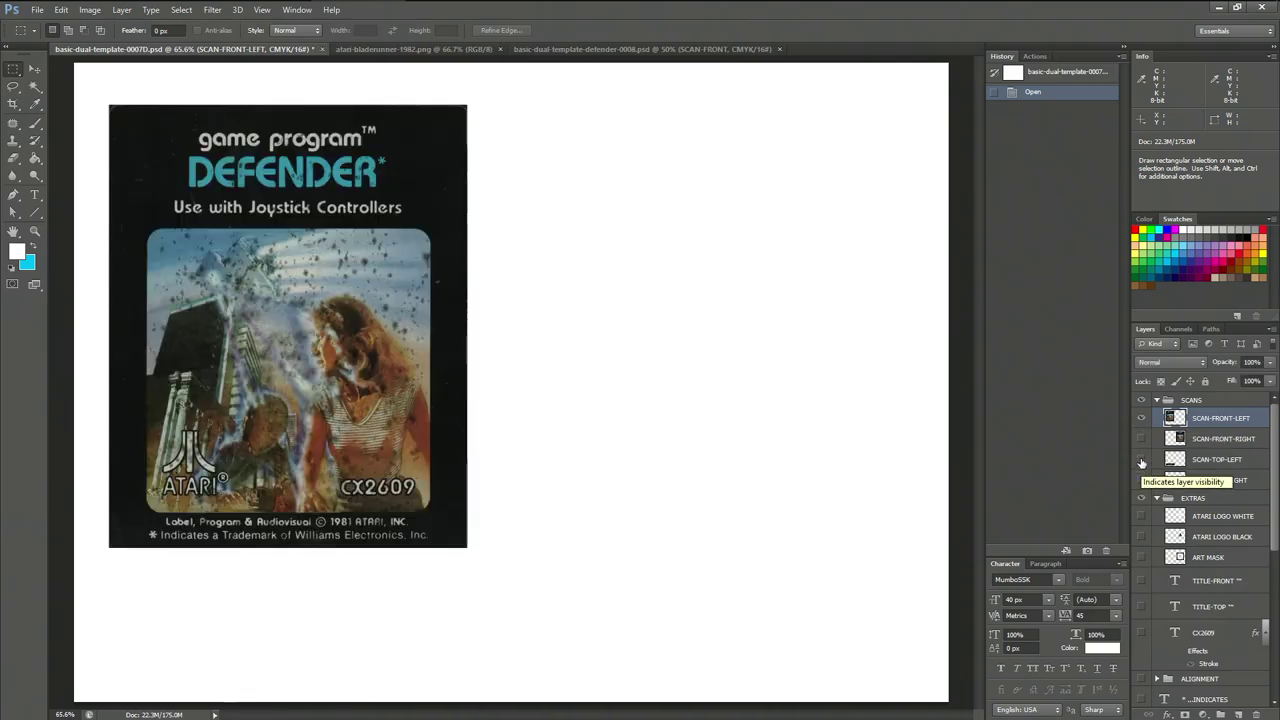
{"action": "left_click", "coordinate": [1141, 460]}
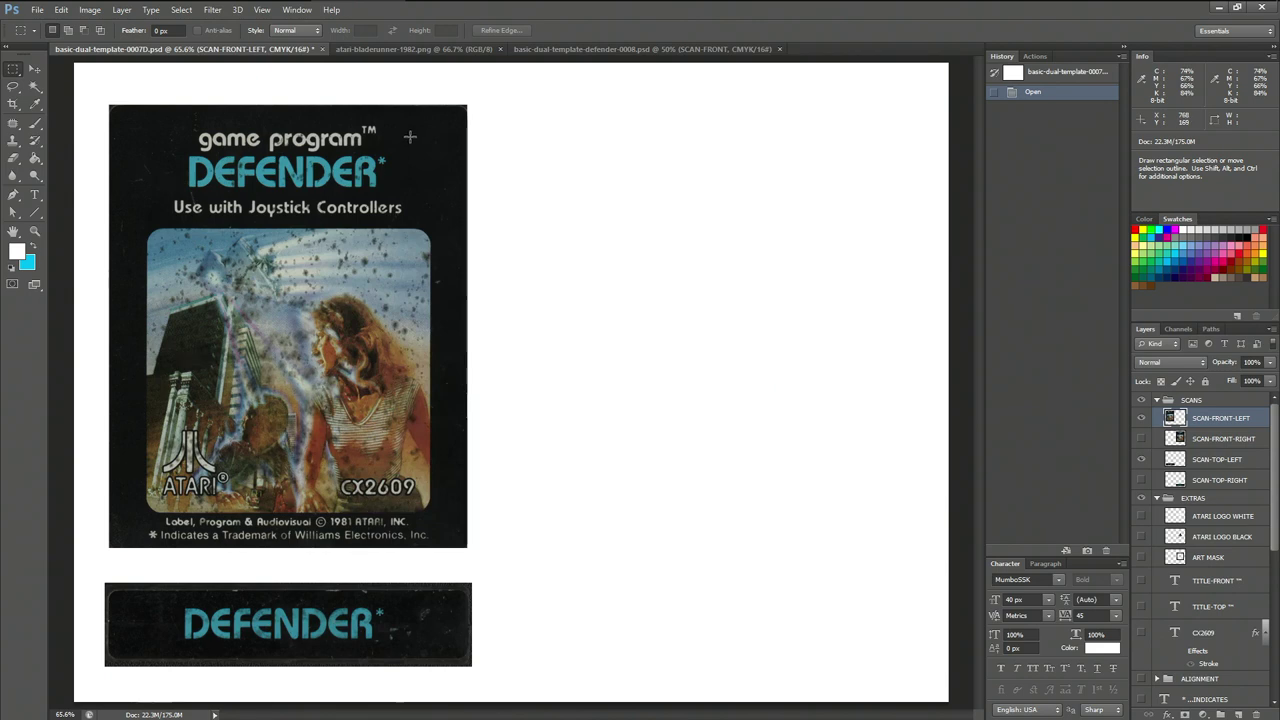
{"action": "left_click", "coordinate": [395, 49]}
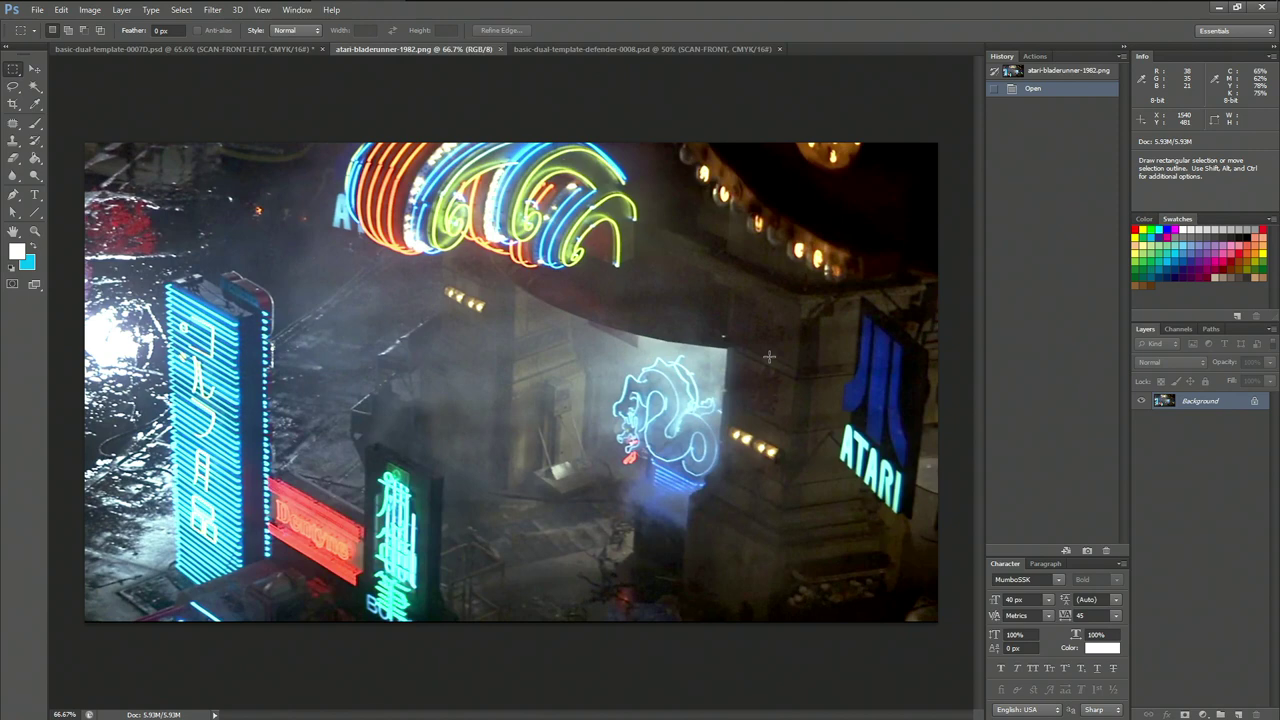
- Pick the Horizontal Type Tool (MumboSSK, 40 px) to add text to the Blade Runner image
{"action": "left_click", "coordinate": [34, 194]}
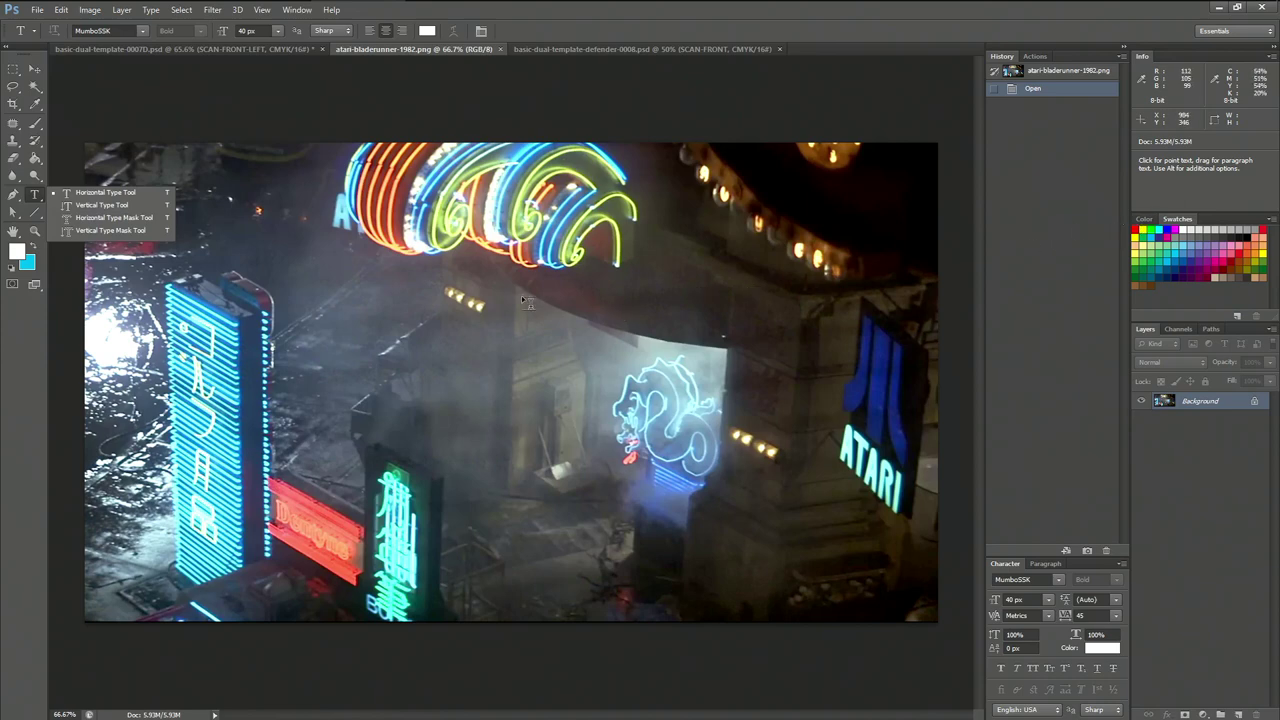
- Type ATARI on the street scene and resize it to 72 px, committing the text layer
{"action": "left_click", "coordinate": [771, 384]}
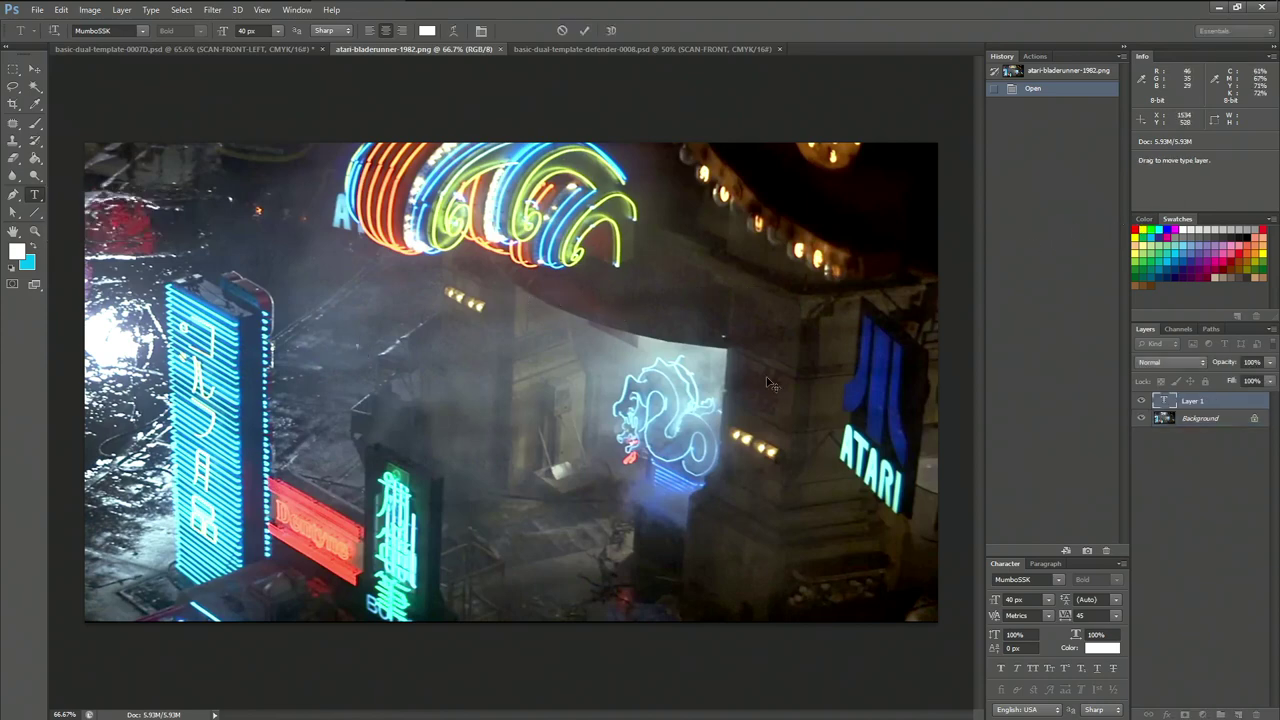
{"action": "type", "text": "AT"}
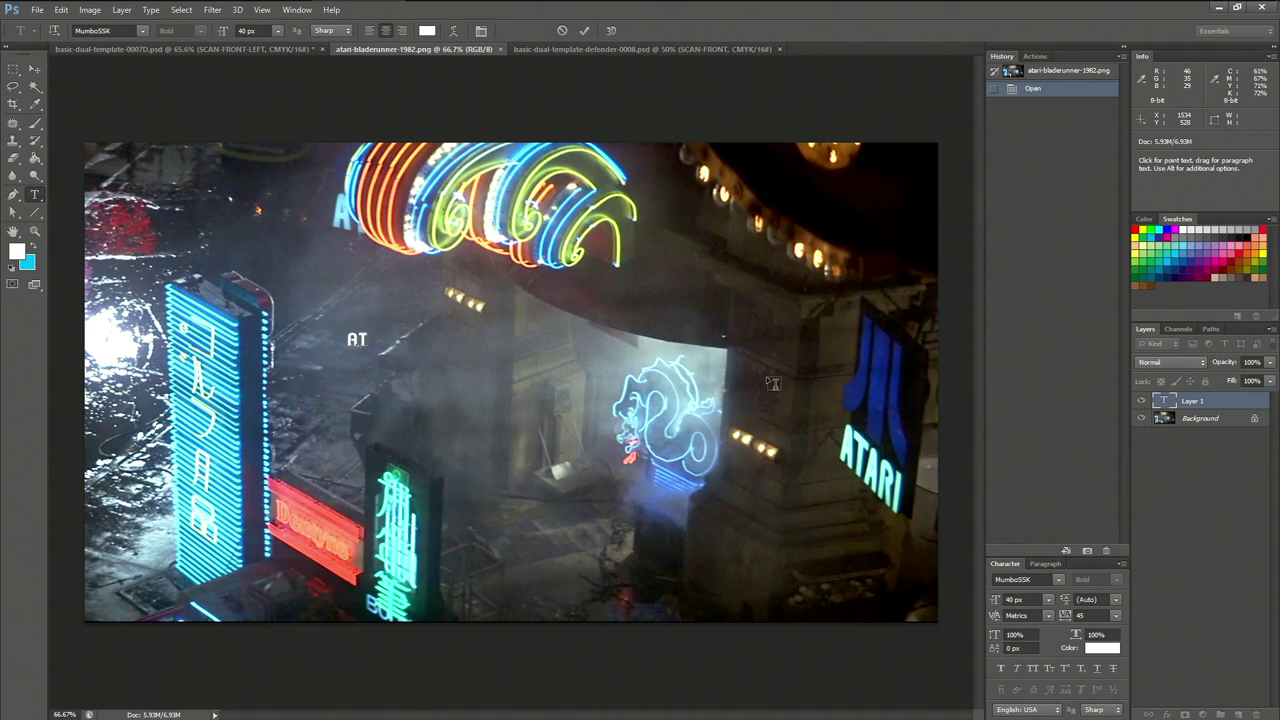
{"action": "type", "text": "ARI"}
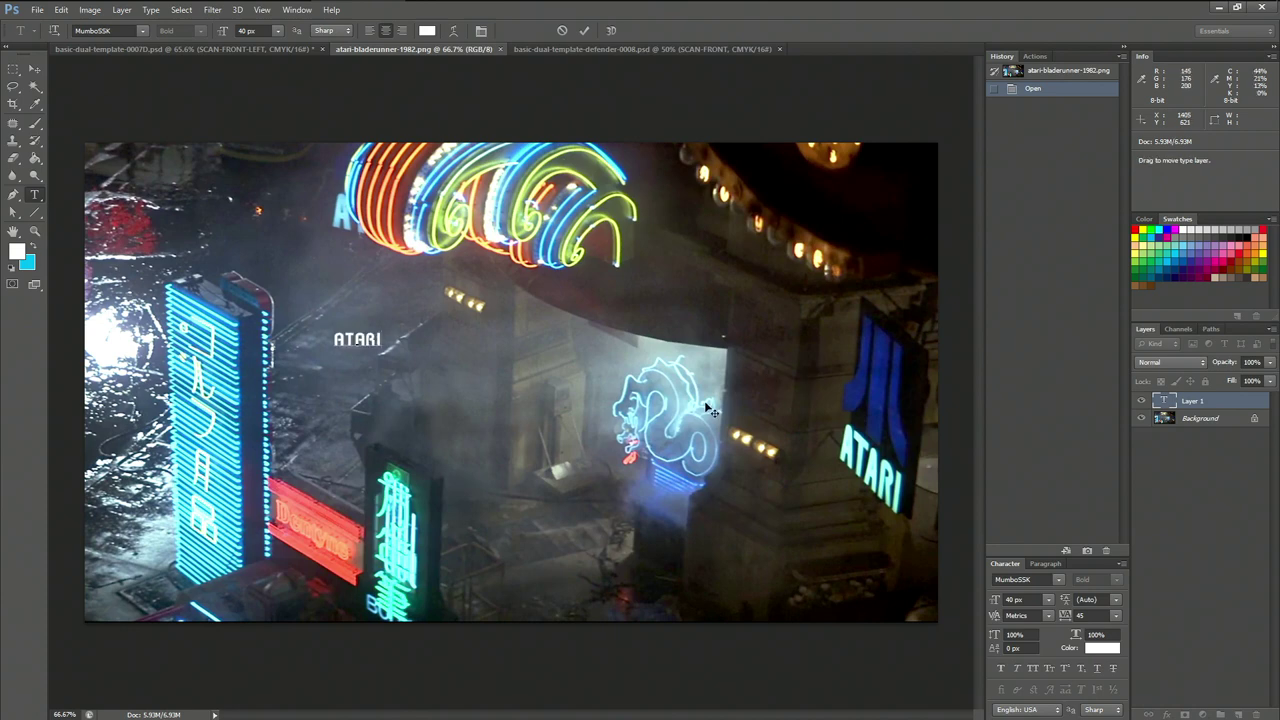
{"action": "left_click_drag", "start_coordinate": [385, 340], "coordinate": [332, 341]}
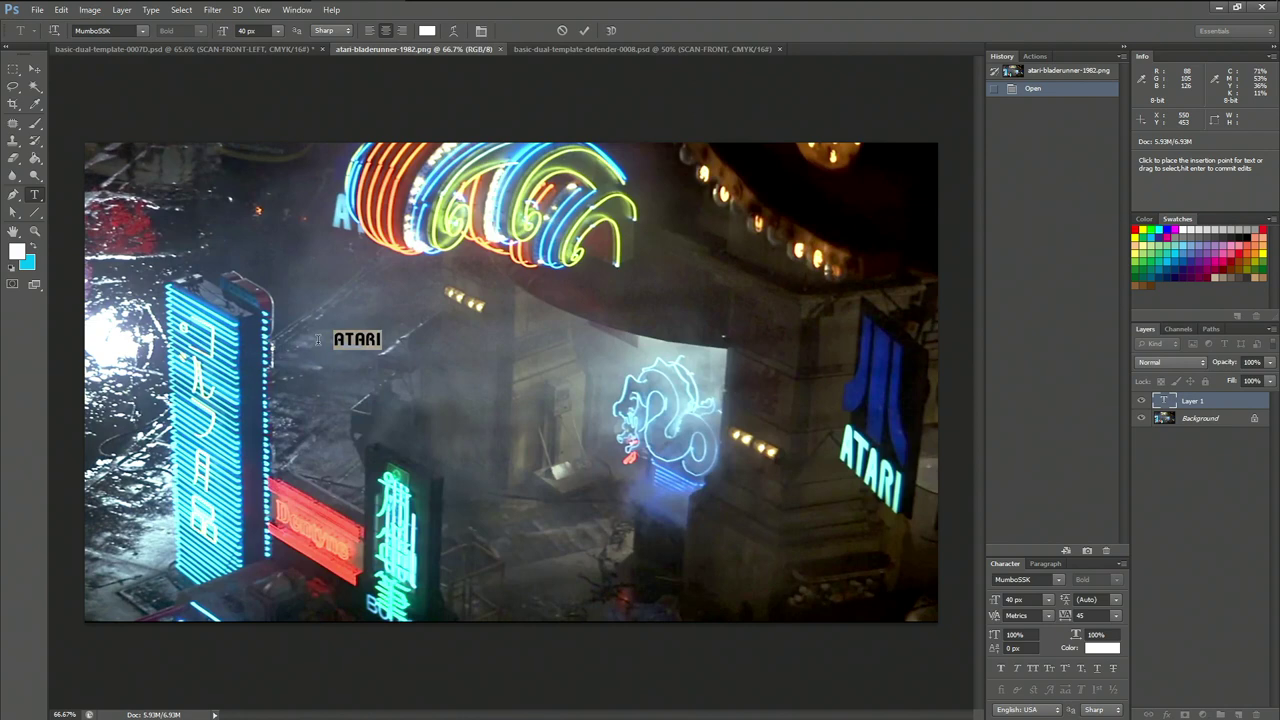
{"action": "left_click", "coordinate": [277, 33]}
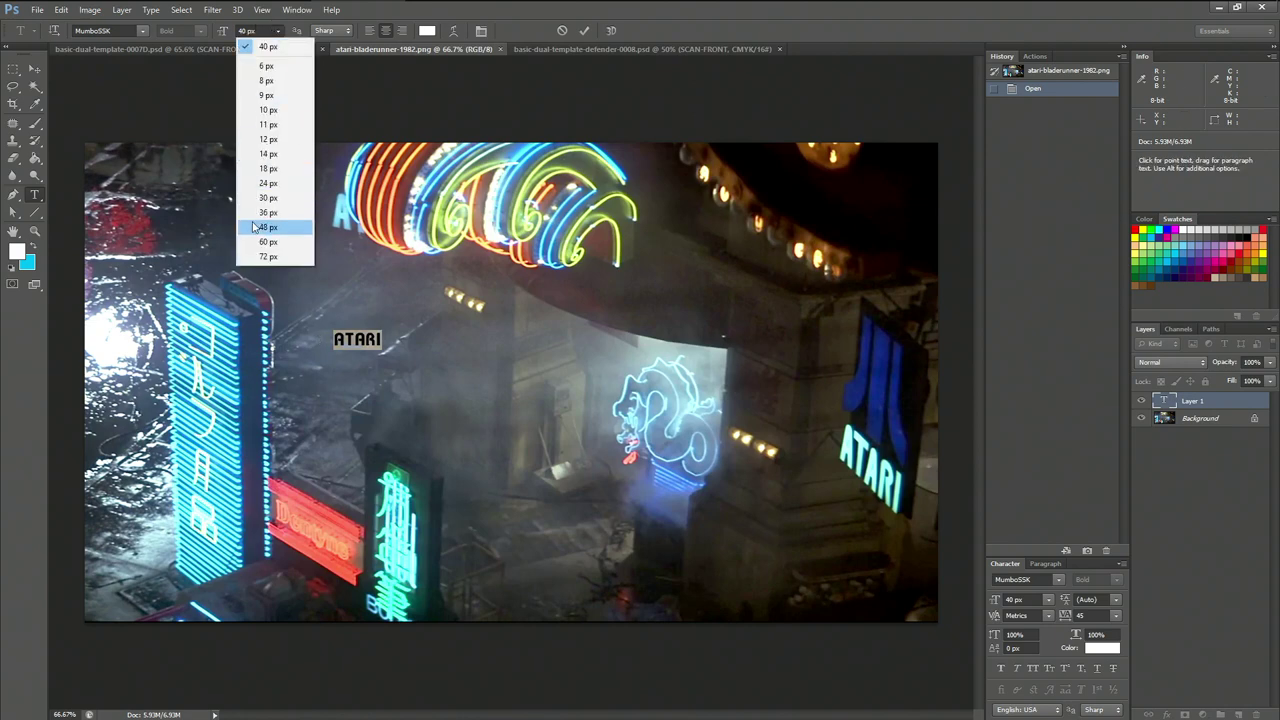
{"action": "left_click", "coordinate": [262, 256]}
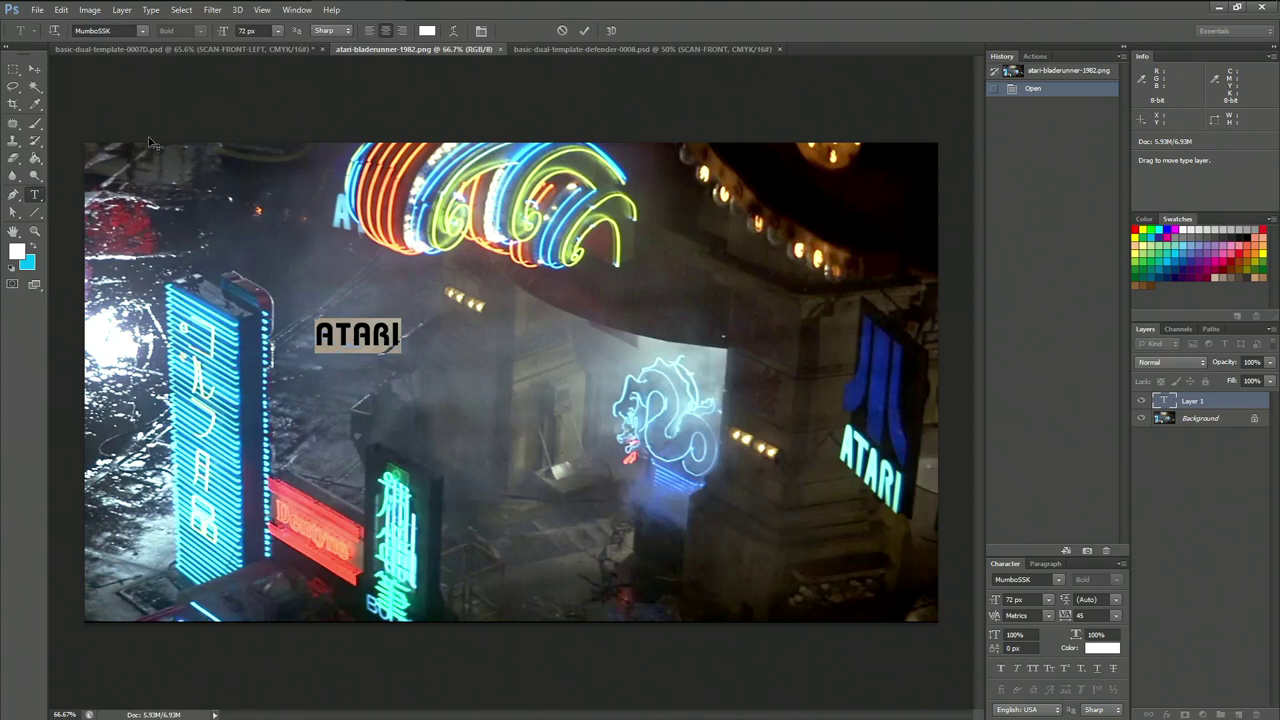
{"action": "left_click", "coordinate": [33, 68]}
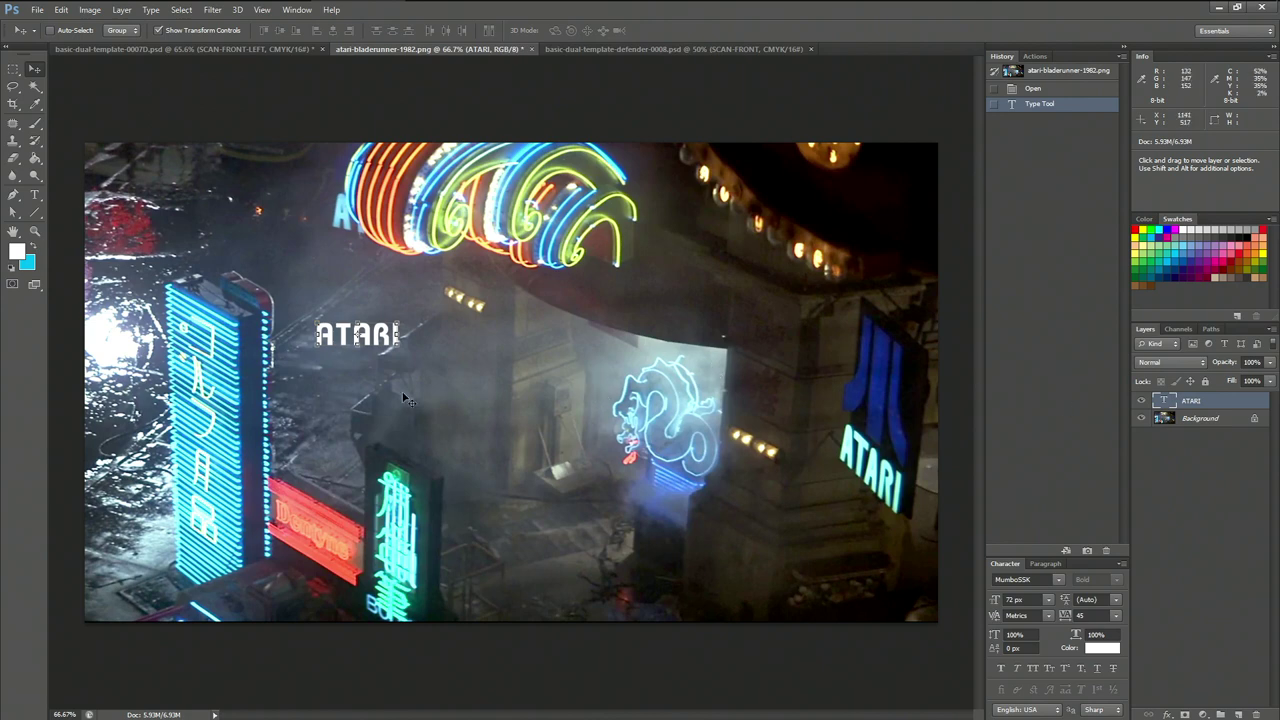
- Drag the ATARI text to the upper left, then return to basic-dual-template-0007D.psd
{"action": "left_click_drag", "start_coordinate": [383, 342], "coordinate": [535, 342]}
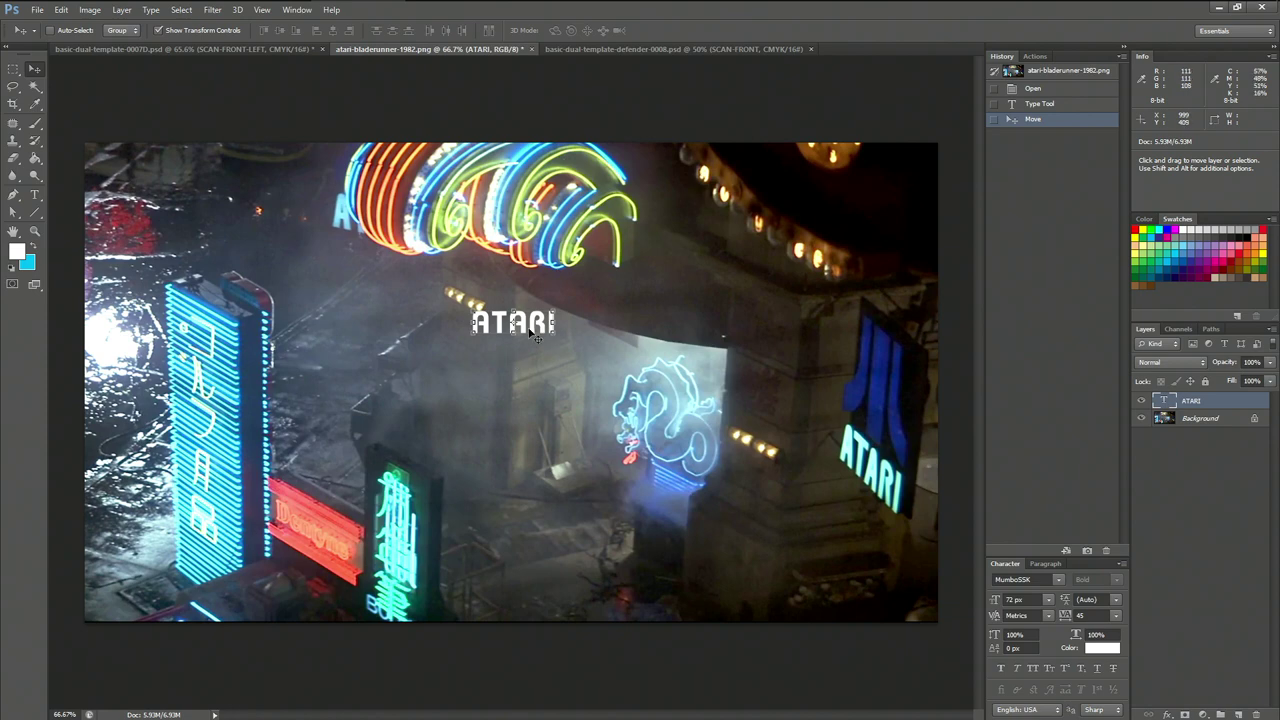
{"action": "left_click_drag", "start_coordinate": [535, 330], "coordinate": [232, 216]}
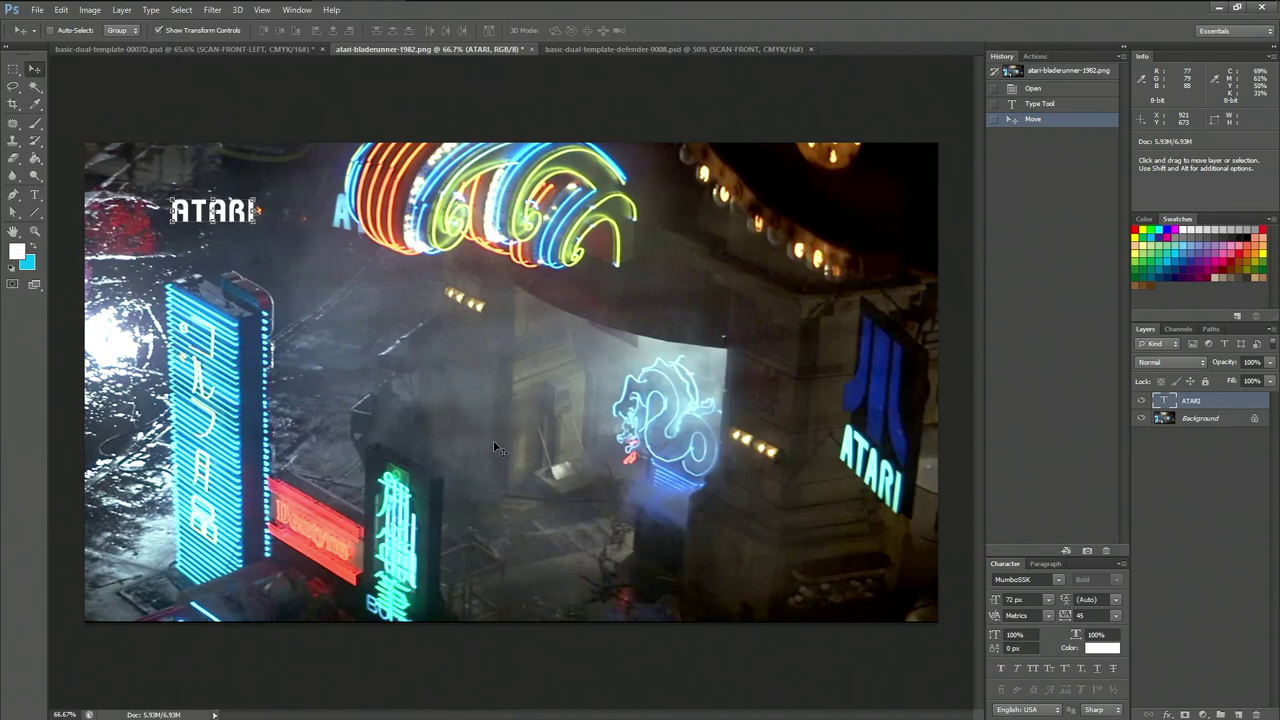
{"action": "left_click", "coordinate": [150, 48]}
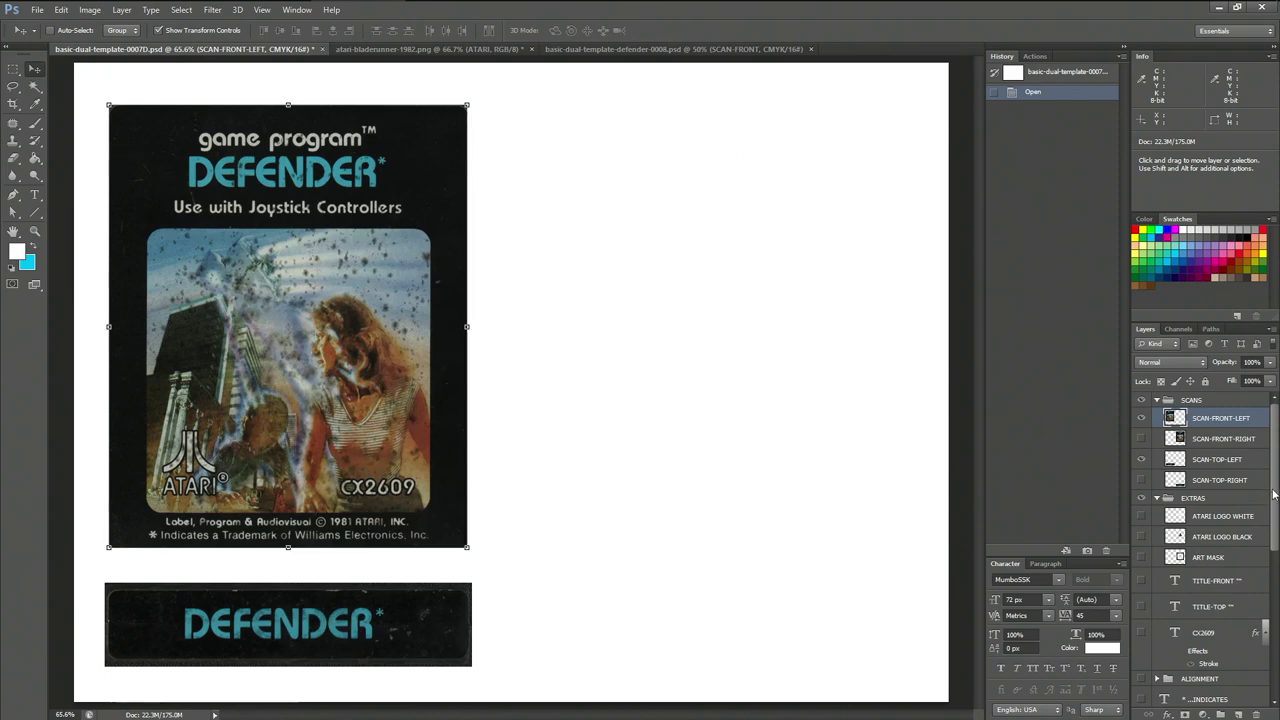
- Make the LABEL-TOP-BLACK and LABEL-FRONT-BLACK layers visible beside the scans
{"action": "left_click_drag", "start_coordinate": [1272, 493], "coordinate": [1275, 640]}
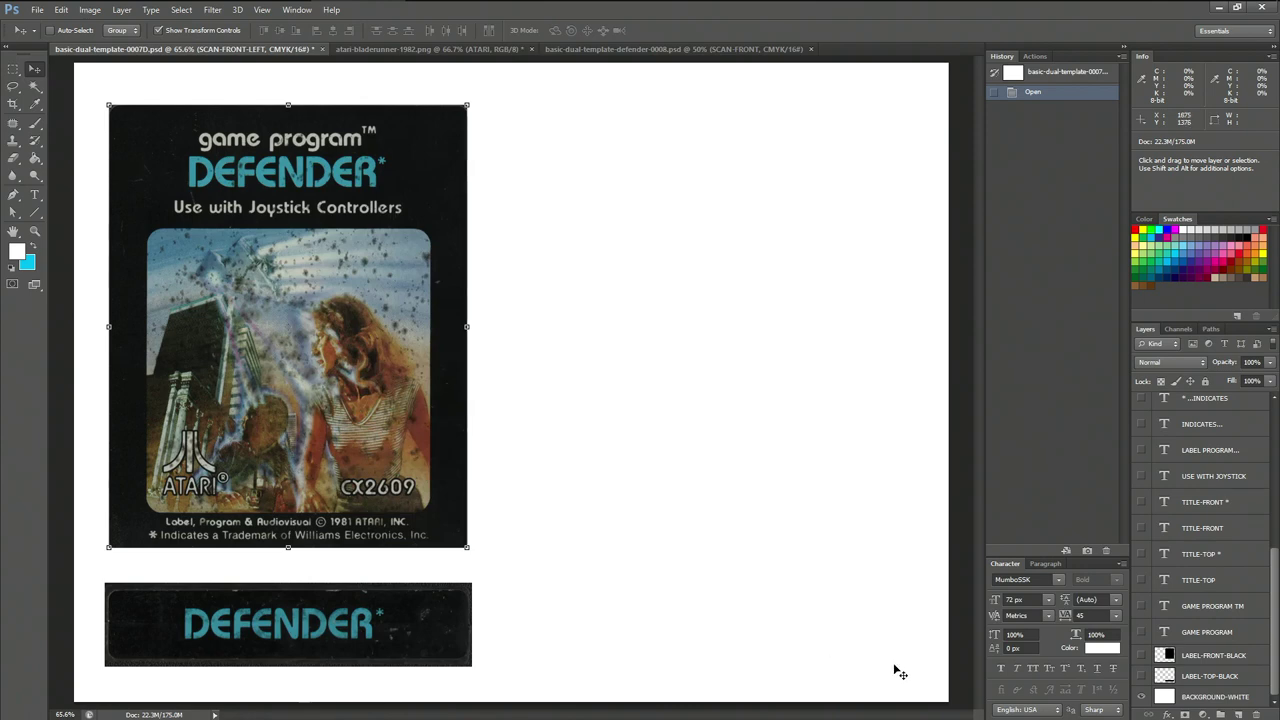
{"action": "left_click", "coordinate": [1141, 677]}
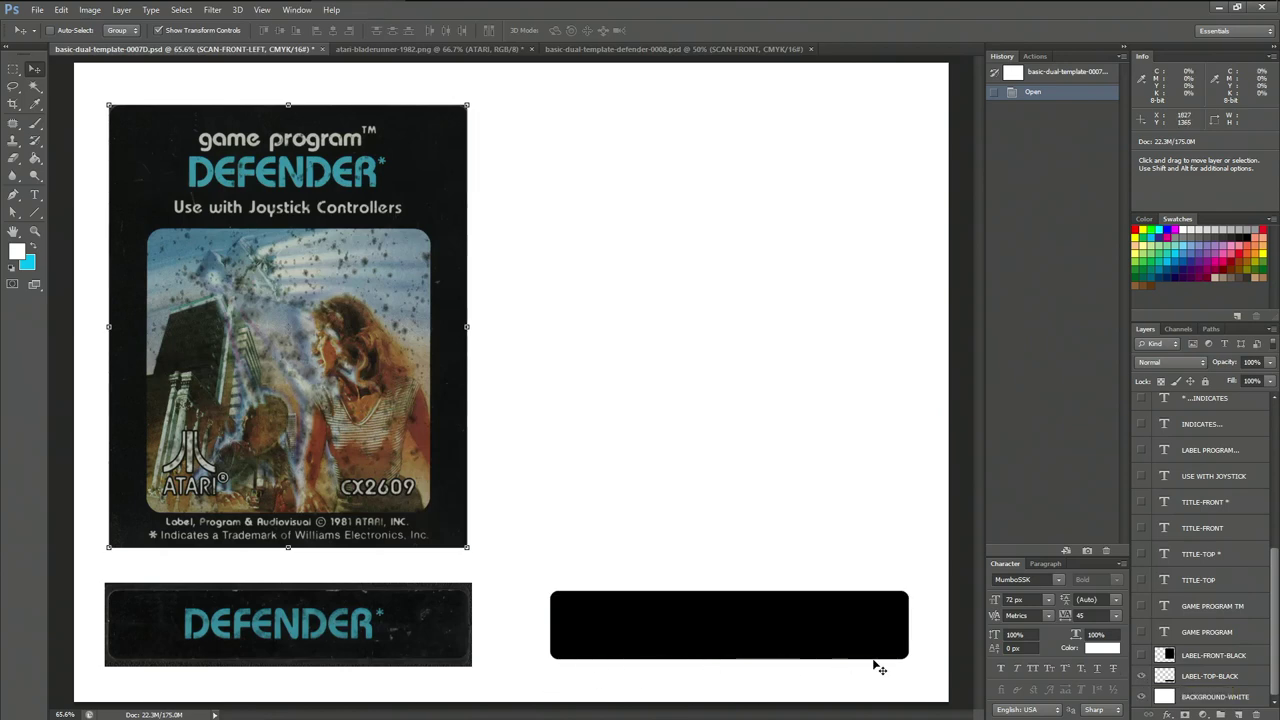
{"action": "left_click", "coordinate": [1141, 656]}
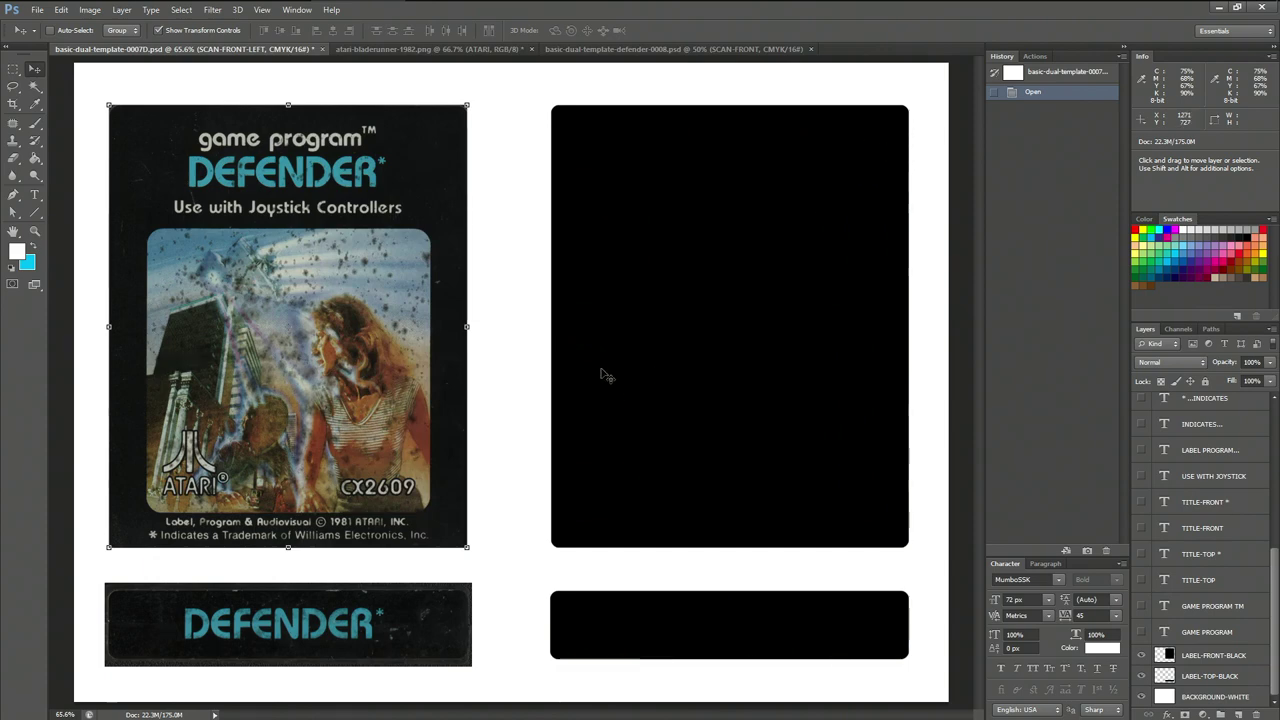
{"action": "scroll", "coordinate": [445, 680], "scroll_direction": "up", "scroll_amount": 8}
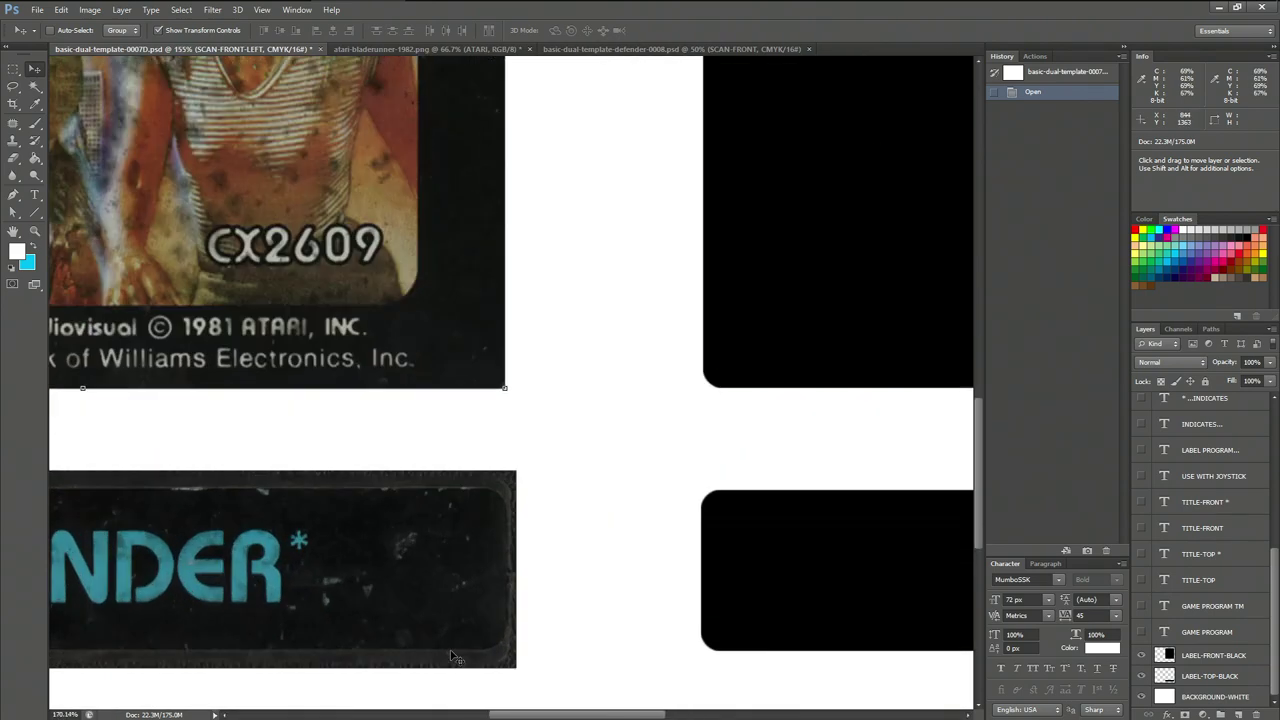
{"action": "scroll", "coordinate": [490, 490], "scroll_direction": "up", "scroll_amount": 4}
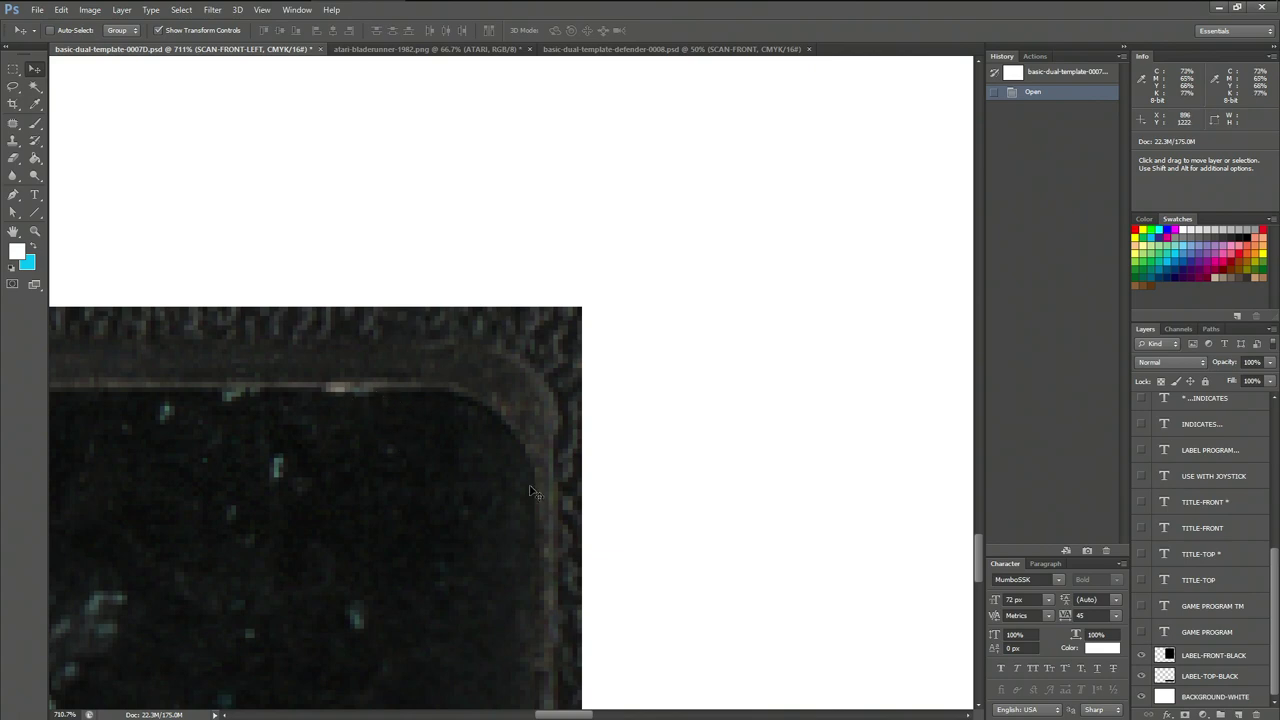
{"action": "scroll", "coordinate": [592, 449], "scroll_direction": "down", "scroll_amount": 6}
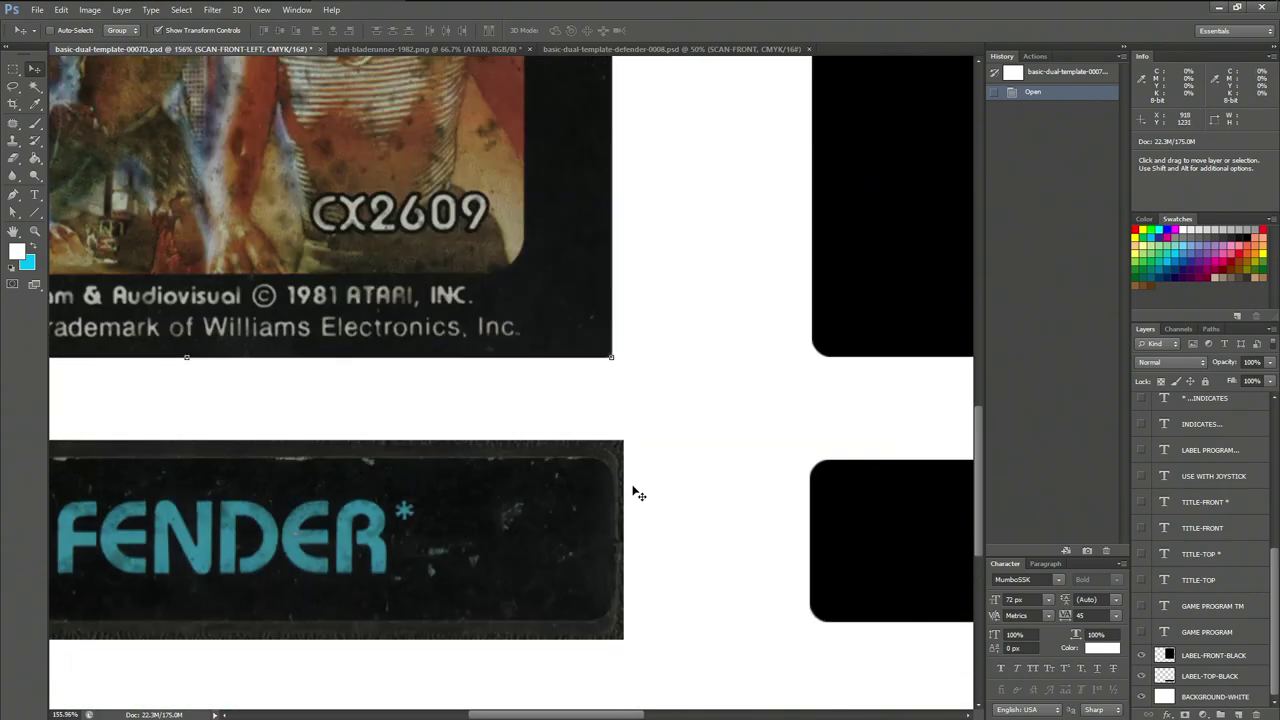
{"action": "scroll", "coordinate": [870, 510], "scroll_direction": "up", "scroll_amount": 2}
{"action": "scroll", "coordinate": [795, 497], "scroll_direction": "up", "scroll_amount": 2}
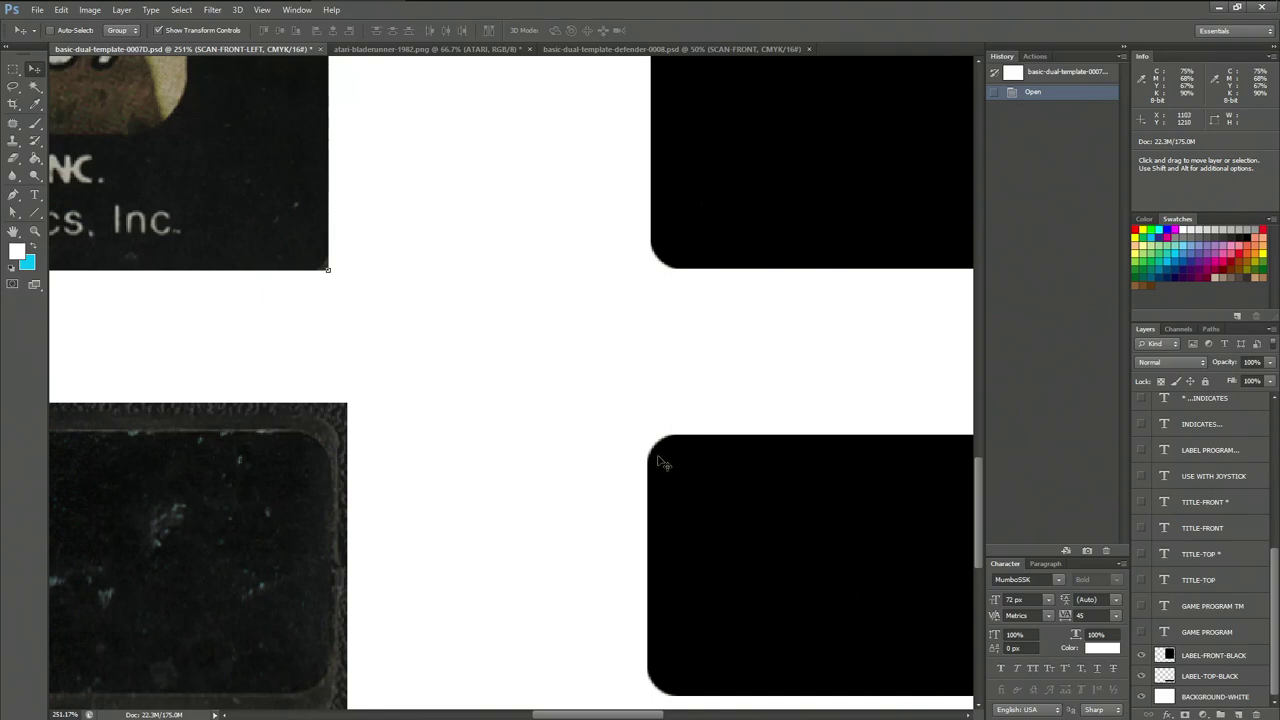
{"action": "scroll", "coordinate": [660, 484], "scroll_direction": "down", "scroll_amount": 6}
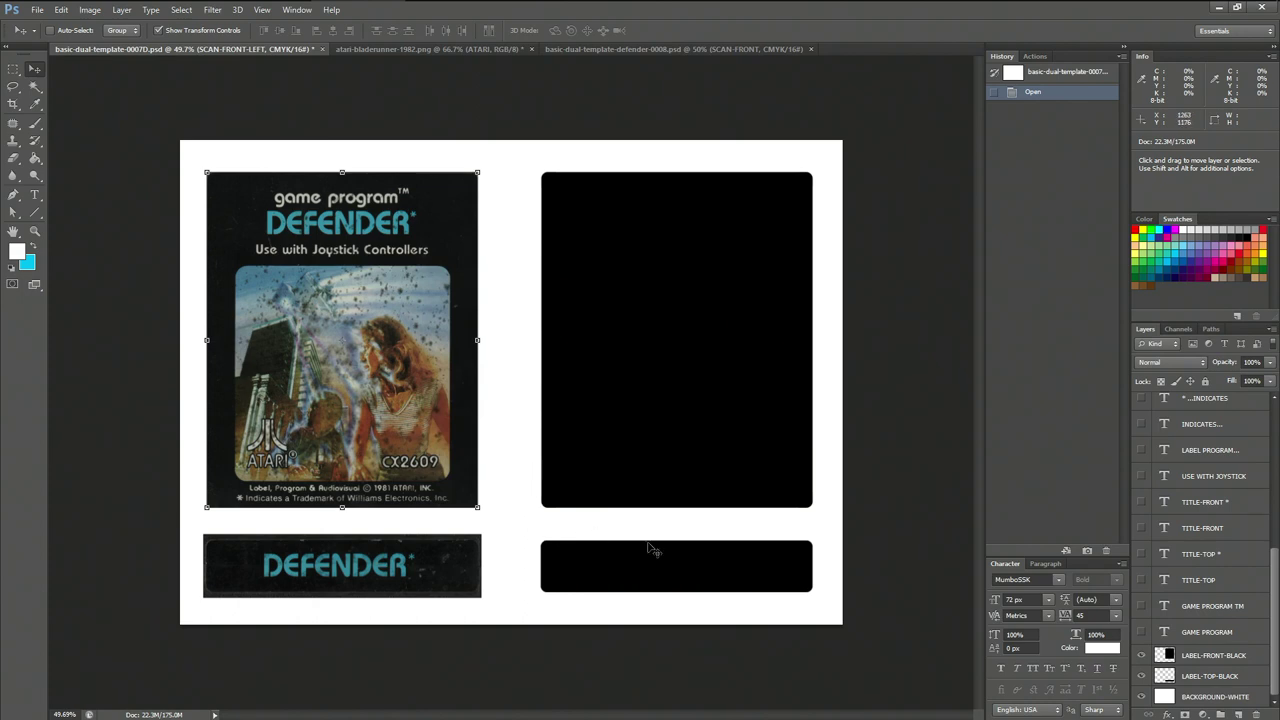
{"action": "left_click", "coordinate": [1142, 634]}
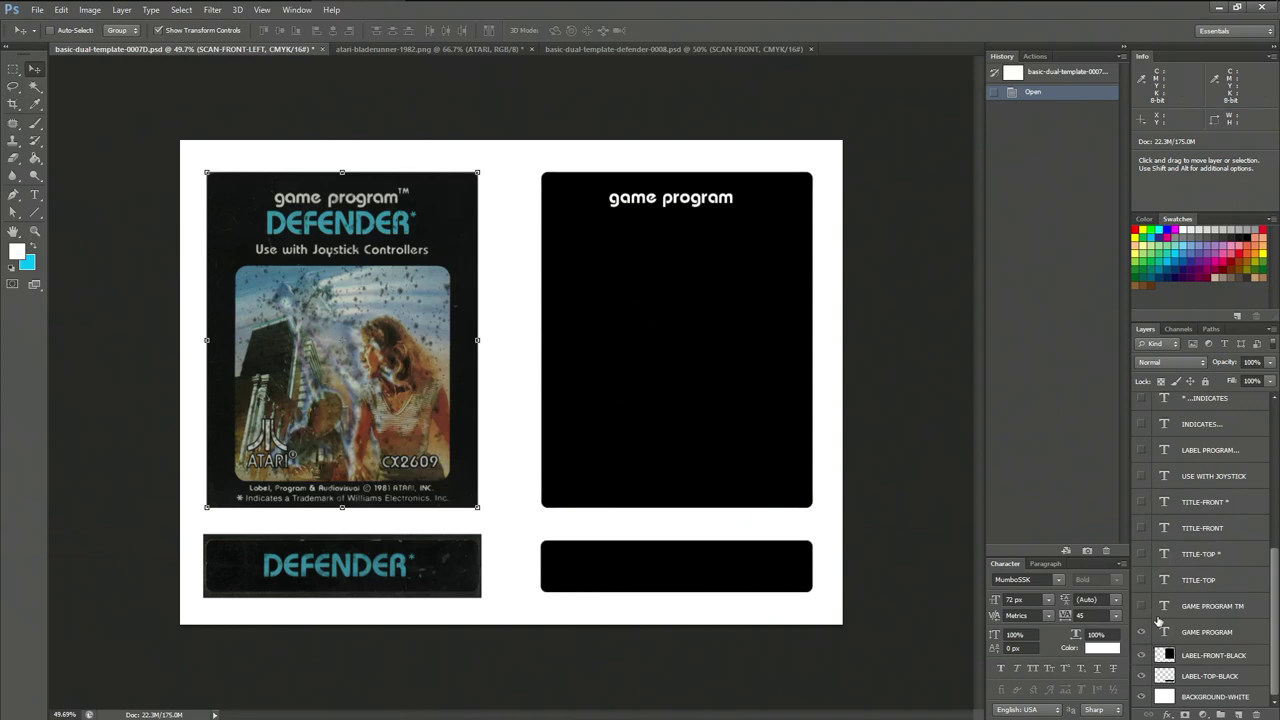
- Zoom in on the label layout
{"action": "key", "text": "ctrl+plus"}
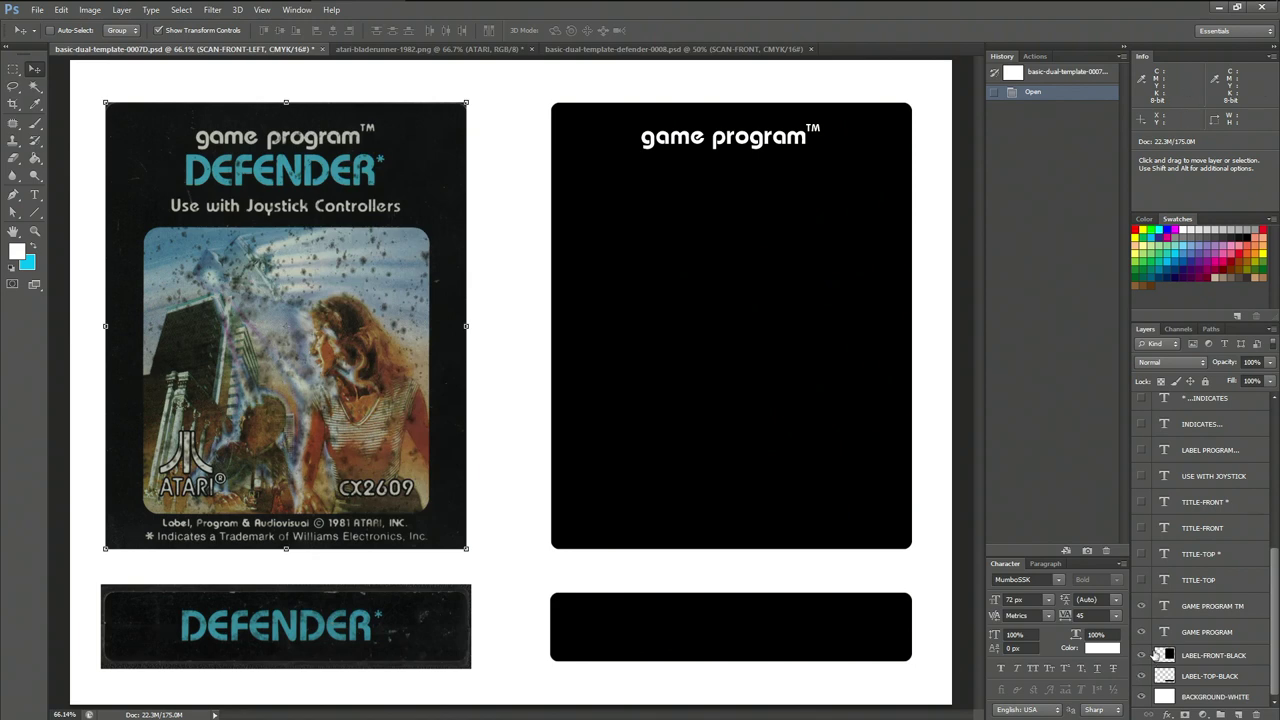
- Show the DEFENDER titles with their asterisks on both the top and front labels
{"action": "left_click", "coordinate": [1142, 580]}
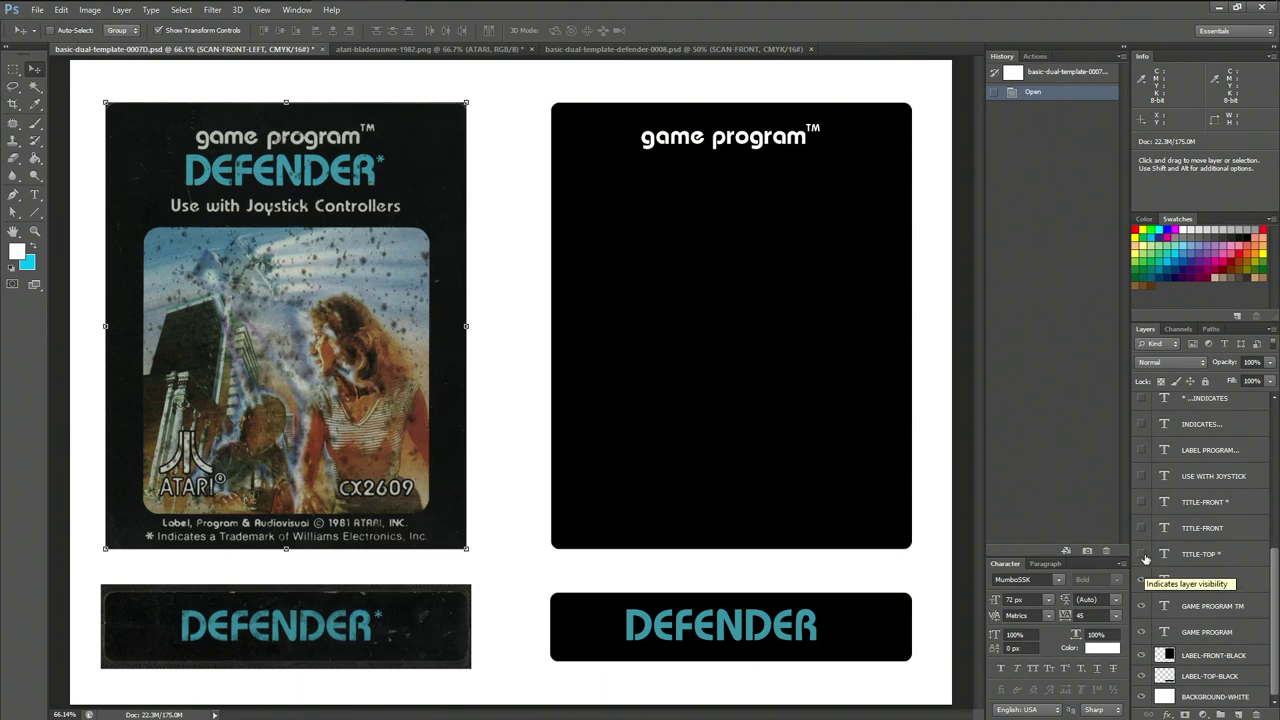
{"action": "left_click", "coordinate": [1142, 554]}
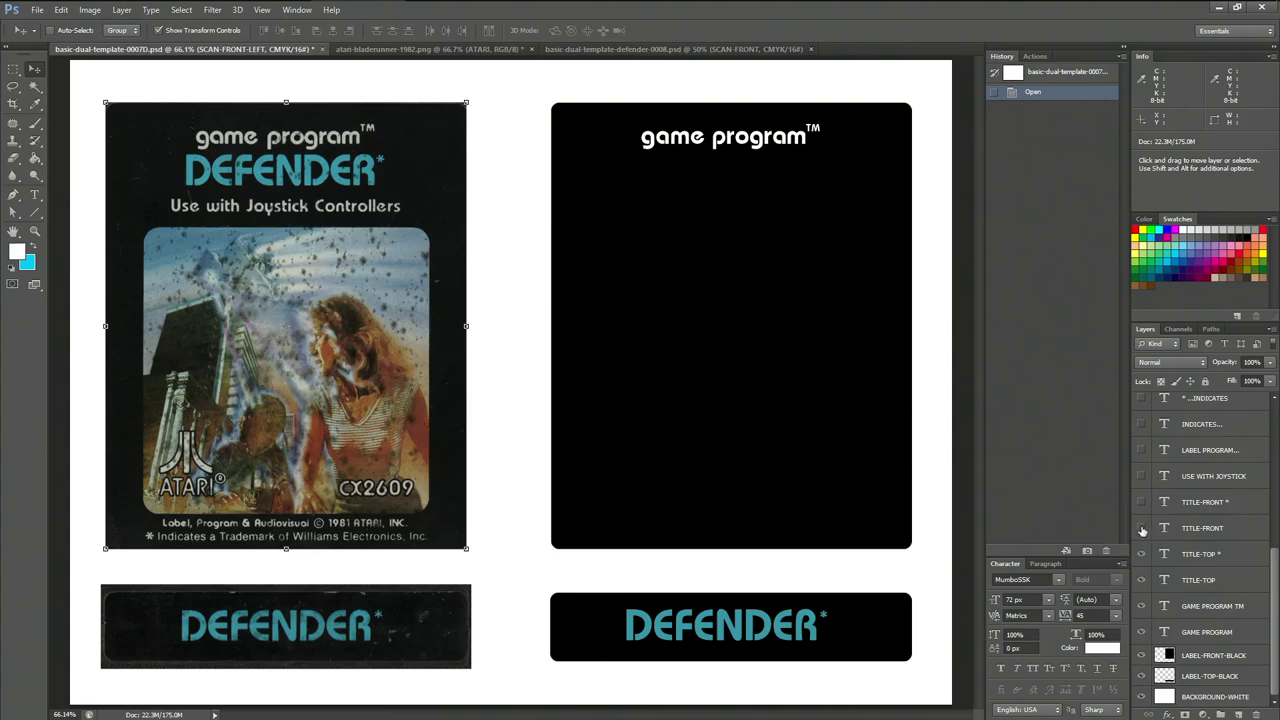
{"action": "left_click", "coordinate": [1141, 528]}
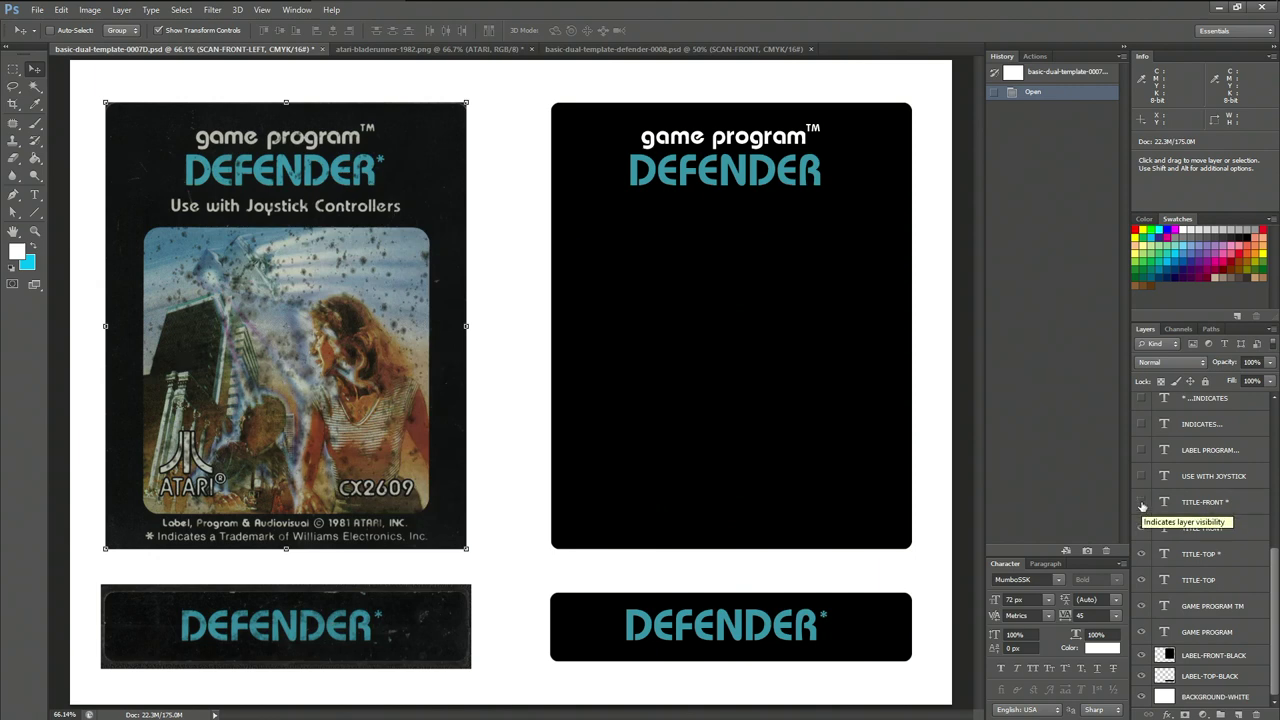
{"action": "left_click", "coordinate": [1142, 504]}
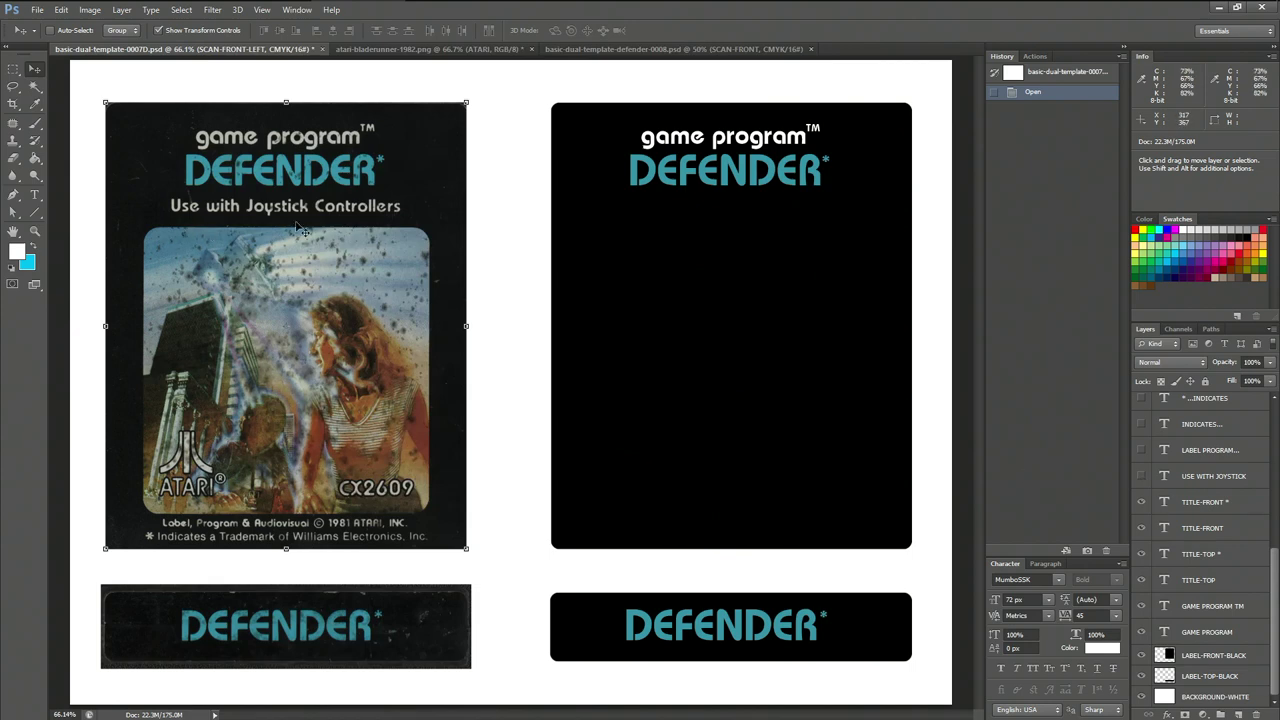
- Show the Use with Joystick Controllers, 1981 ATARI, INC. copyright and Williams Electronics trademark lines
{"action": "left_click", "coordinate": [1141, 477]}
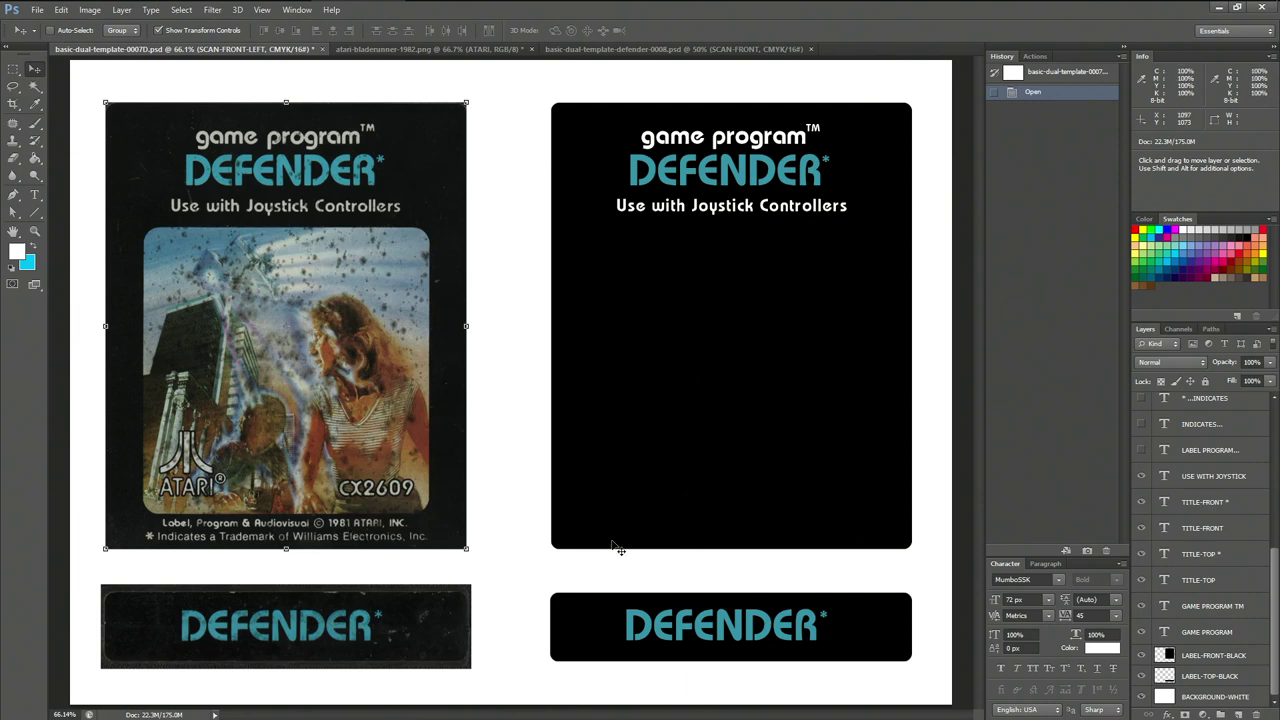
{"action": "left_click", "coordinate": [1142, 450]}
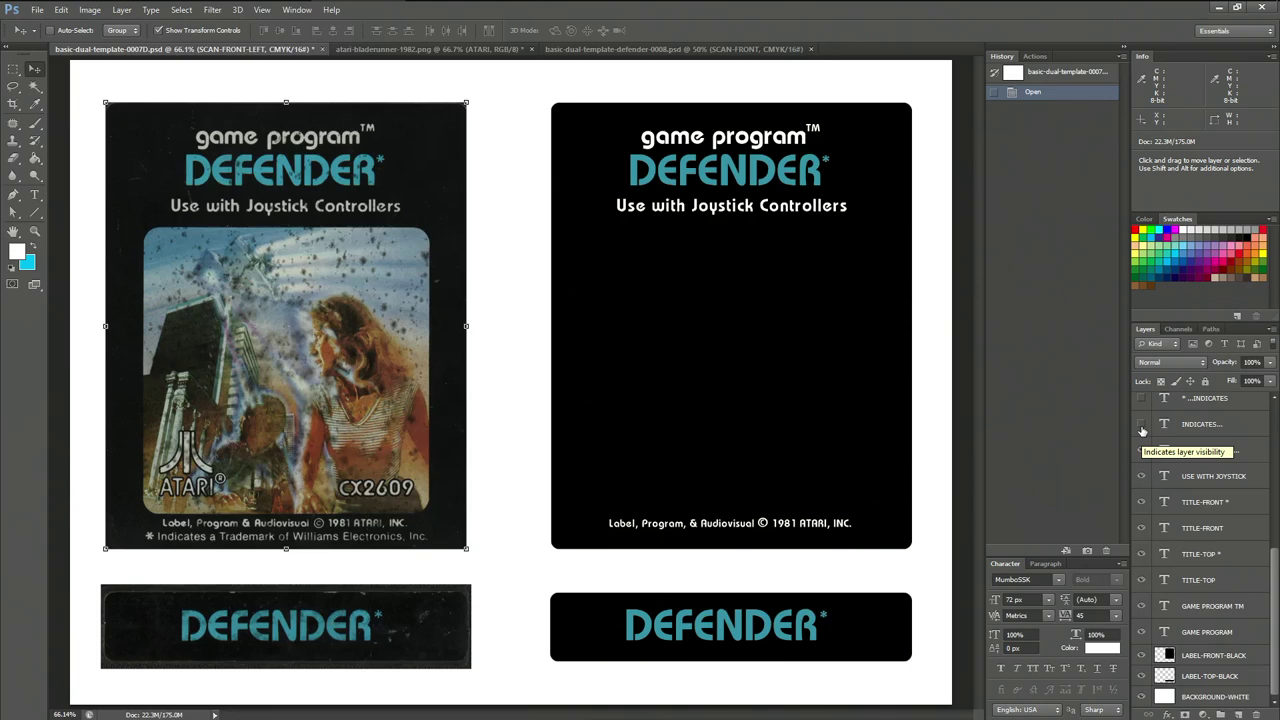
{"action": "left_click", "coordinate": [1142, 426]}
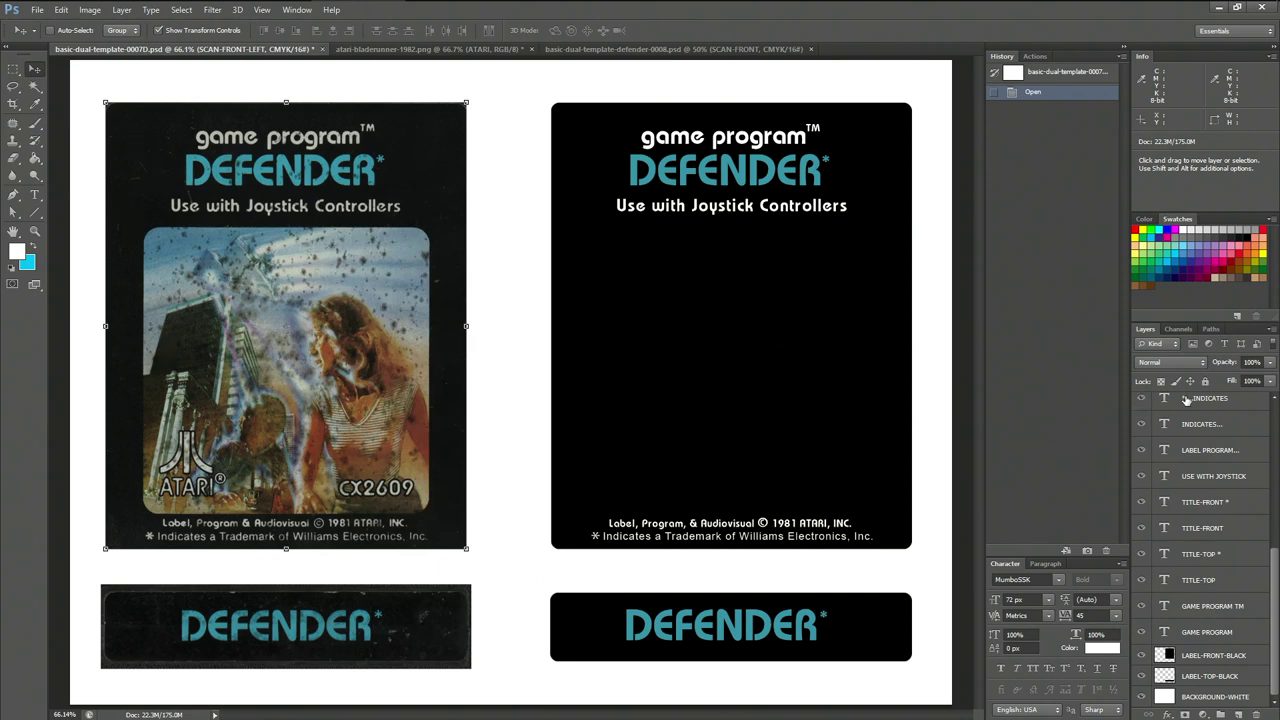
{"action": "scroll", "coordinate": [1276, 565], "scroll_direction": "up", "scroll_amount": 5}
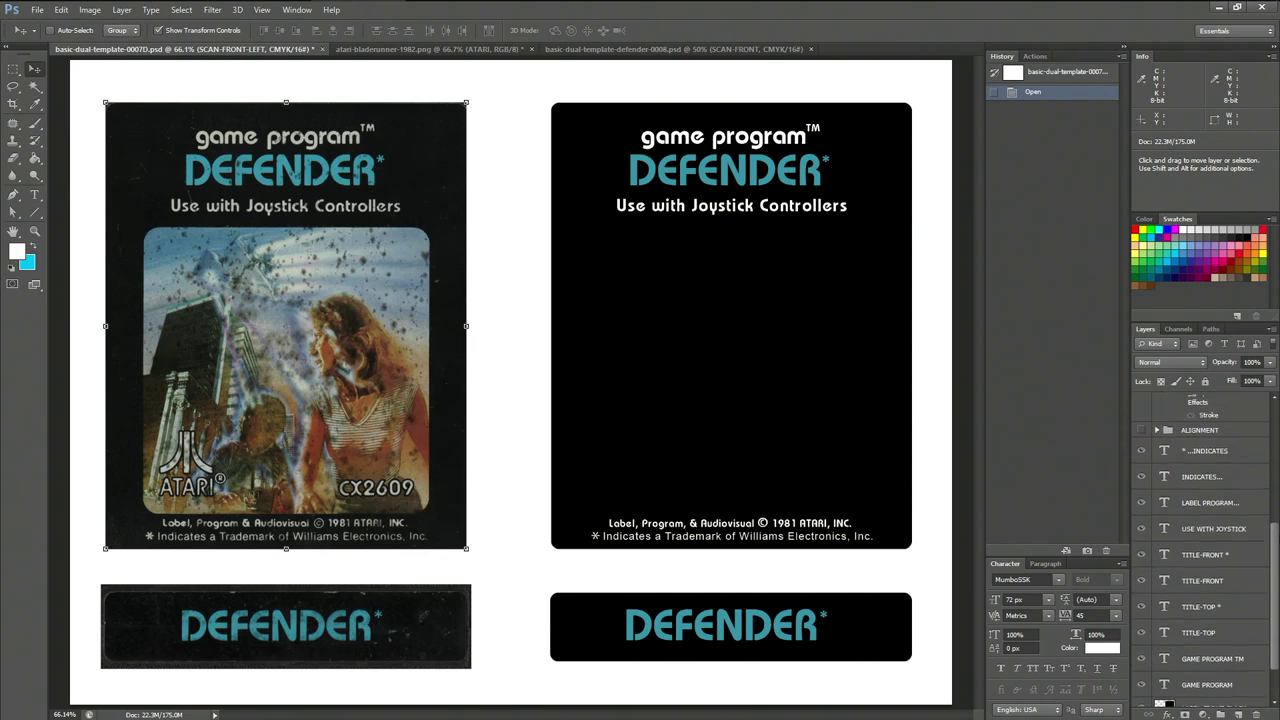
- Scroll up to the SCANS group and turn on SCAN-FRONT-RIGHT over the recreated label
{"action": "scroll", "coordinate": [1205, 550], "scroll_direction": "up", "scroll_amount": 3}
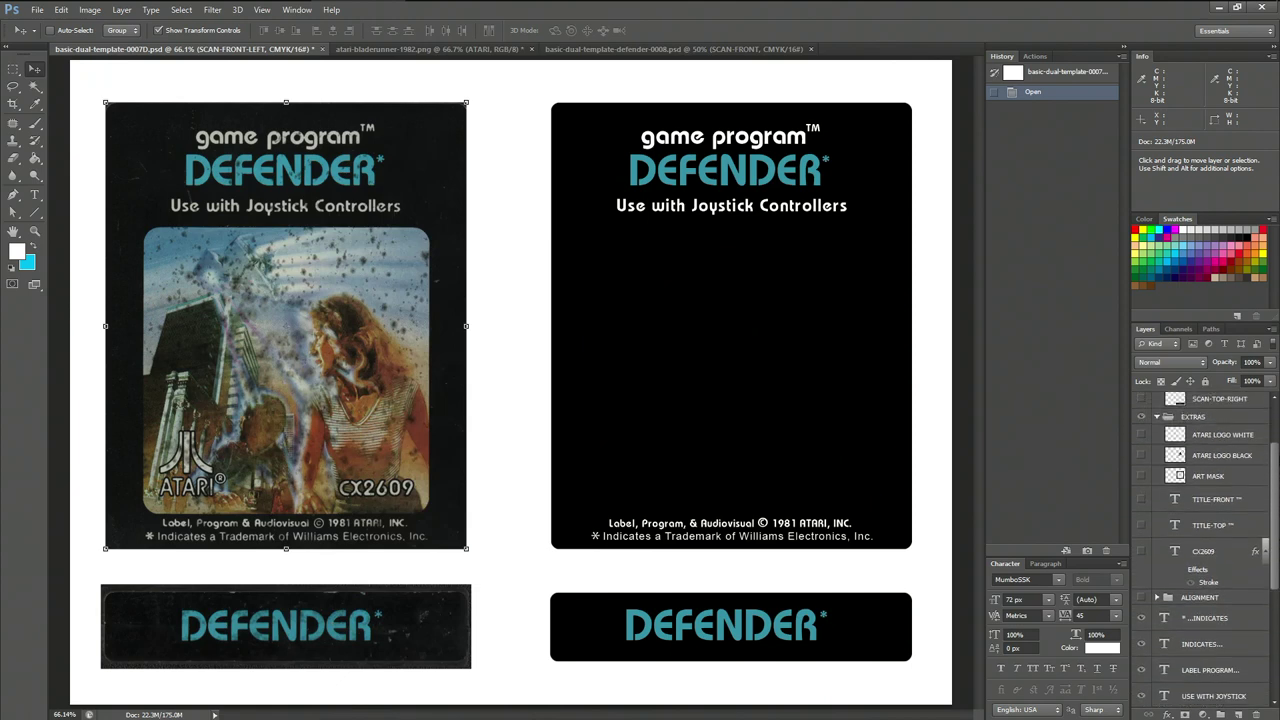
{"action": "scroll", "coordinate": [1205, 550], "scroll_direction": "up", "scroll_amount": 1}
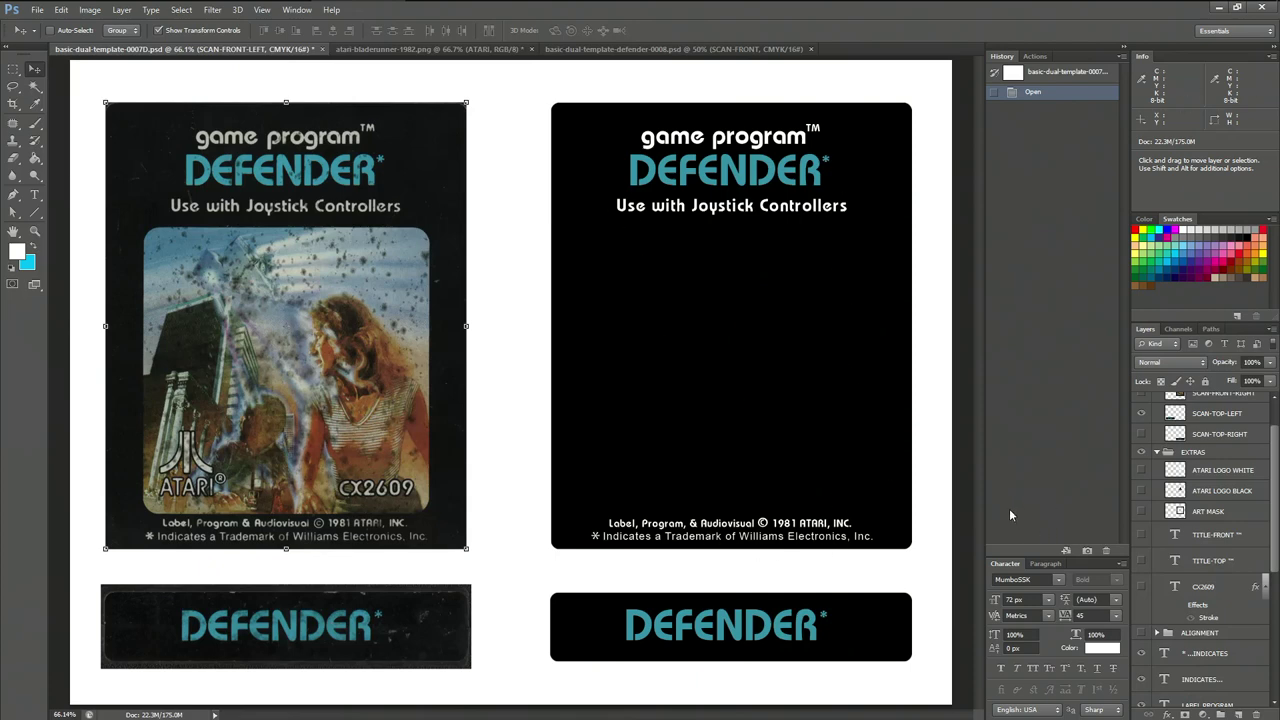
{"action": "scroll", "coordinate": [1150, 460], "scroll_direction": "up", "scroll_amount": 1}
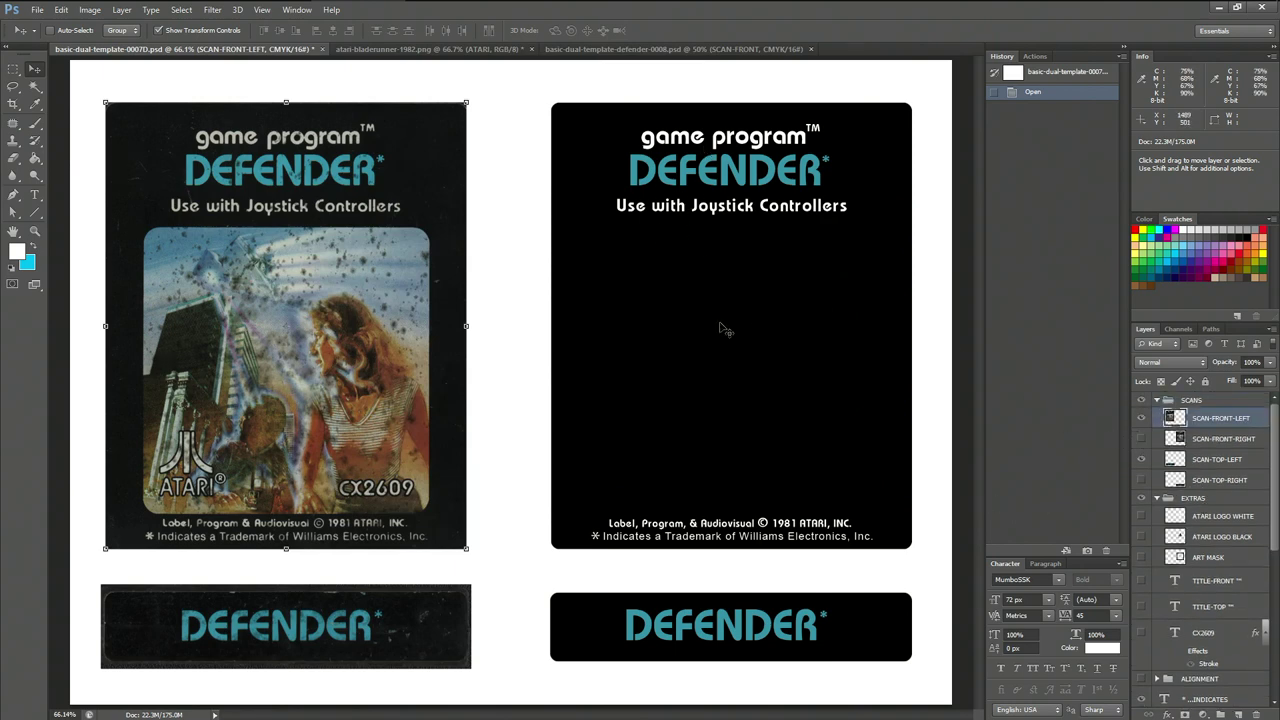
{"action": "left_click", "coordinate": [1141, 441]}
- Flick the front scan on and off to compare it with the recreation, ending hidden
{"action": "left_click", "coordinate": [1141, 441]}
{"action": "left_click", "coordinate": [1141, 441]}
{"action": "left_click", "coordinate": [1141, 441]}
{"action": "left_click", "coordinate": [1141, 441]}
{"action": "left_click", "coordinate": [1141, 441]}
{"action": "left_click", "coordinate": [1141, 441]}
{"action": "left_click", "coordinate": [1141, 441]}
{"action": "left_click", "coordinate": [1141, 441]}
{"action": "left_click", "coordinate": [1141, 441]}
{"action": "scroll", "coordinate": [764, 146], "scroll_direction": "up", "scroll_amount": 6}
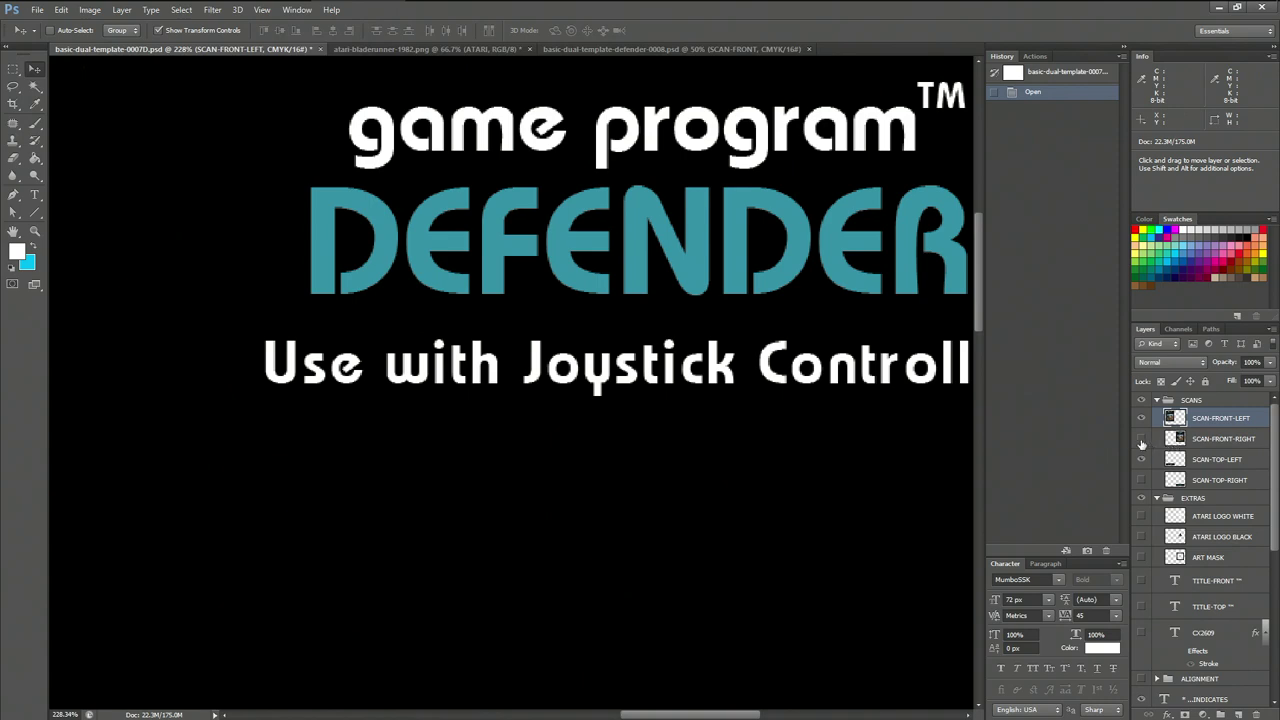
- Recheck the title text against SCAN-FRONT-RIGHT, finally leaving that scan hidden
{"action": "left_click", "coordinate": [1141, 441]}
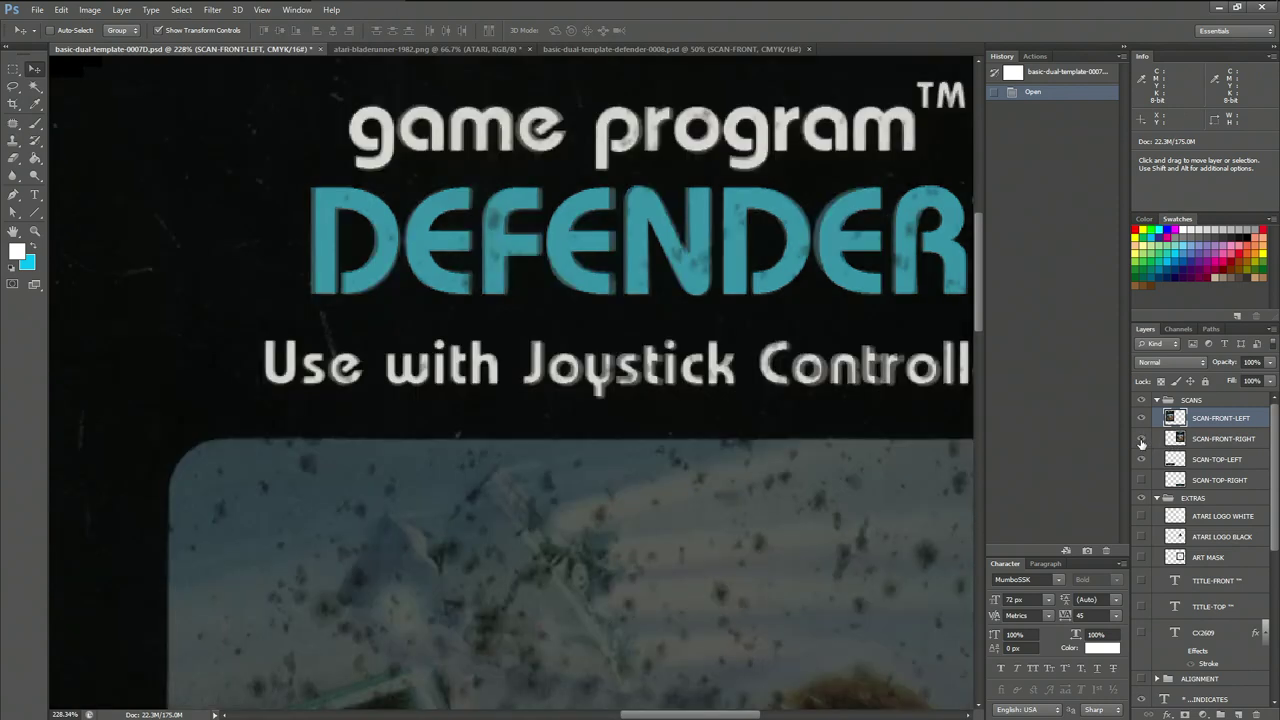
{"action": "left_click", "coordinate": [1141, 441]}
{"action": "left_click", "coordinate": [1141, 441]}
{"action": "left_click", "coordinate": [1141, 441]}
{"action": "left_click", "coordinate": [1141, 441]}
{"action": "left_click", "coordinate": [1146, 440]}
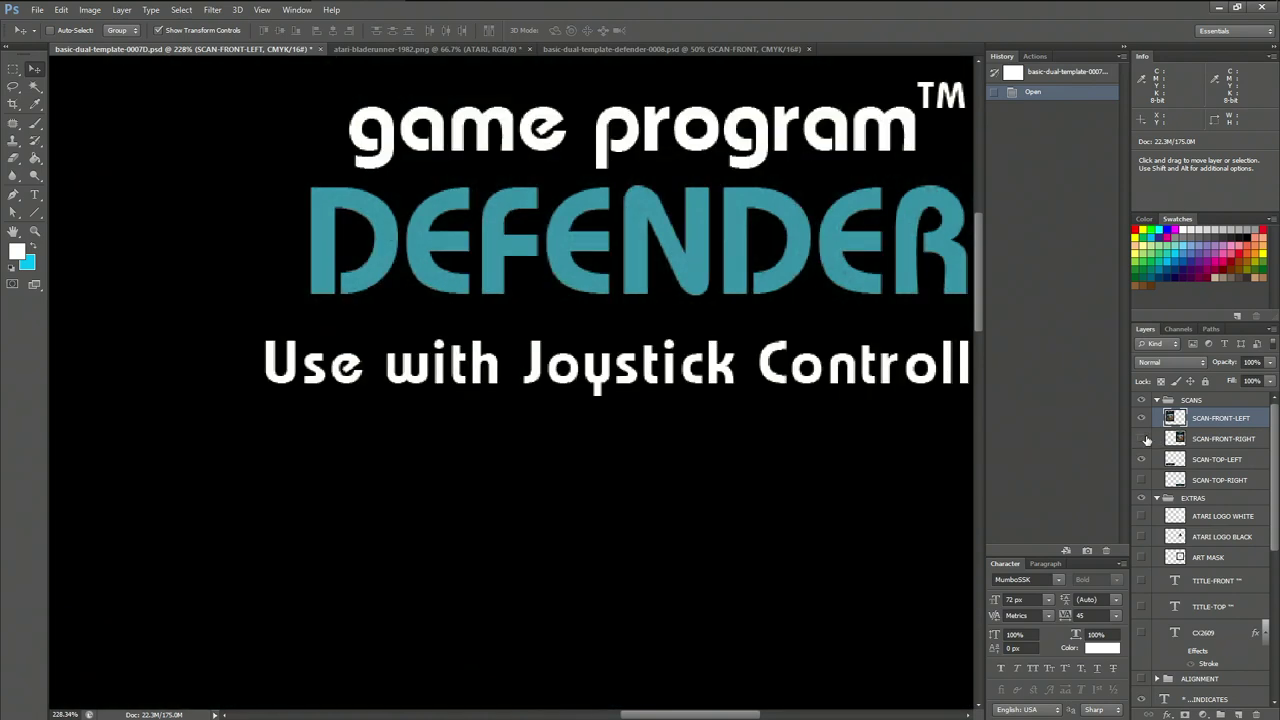
{"action": "left_click", "coordinate": [1146, 440]}
{"action": "left_click", "coordinate": [1146, 440]}
{"action": "left_click", "coordinate": [1146, 440]}
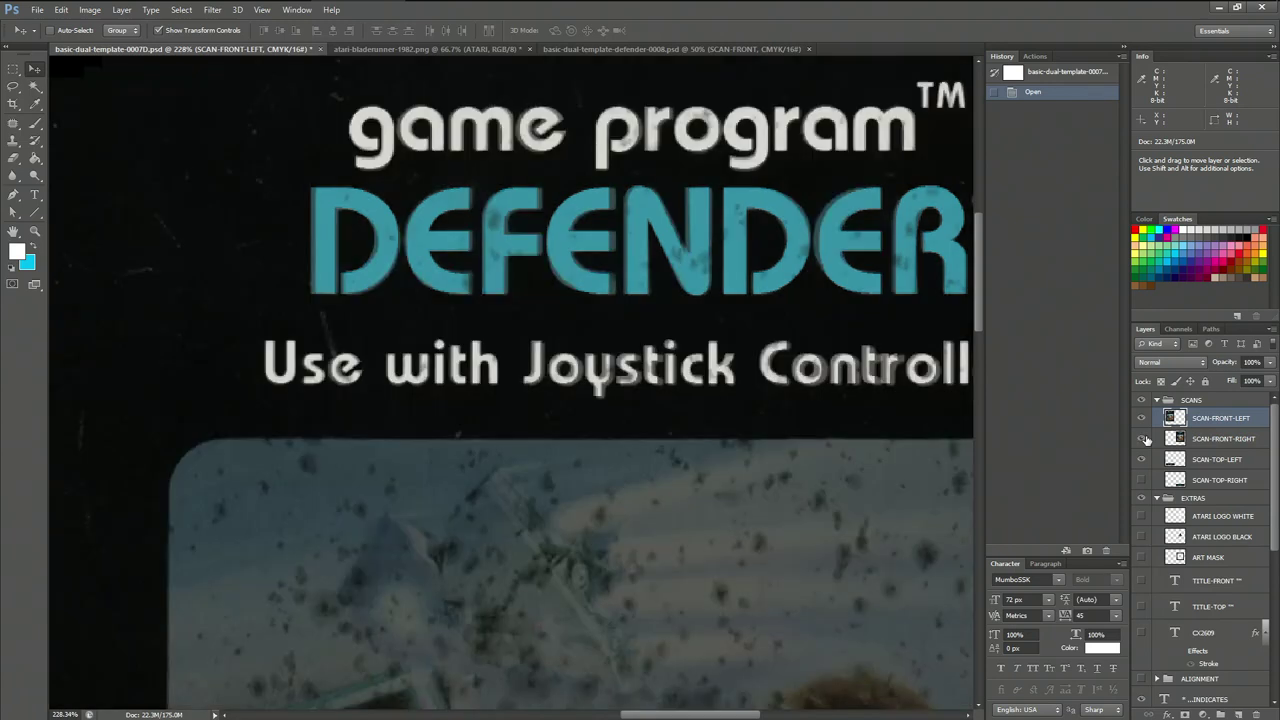
{"action": "left_click", "coordinate": [1146, 440]}
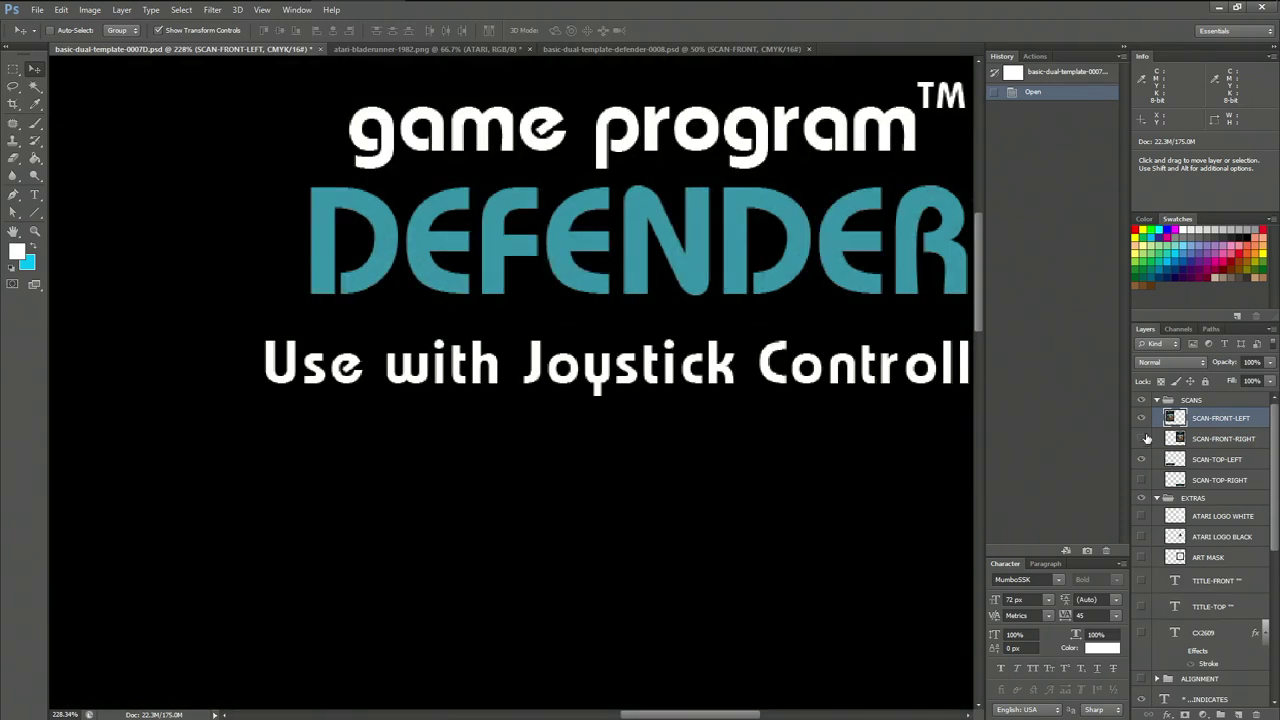
- Zoom out and turn the SCAN-TOP-LEFT layer back on
{"action": "scroll", "coordinate": [823, 420], "scroll_direction": "down", "scroll_amount": 4}
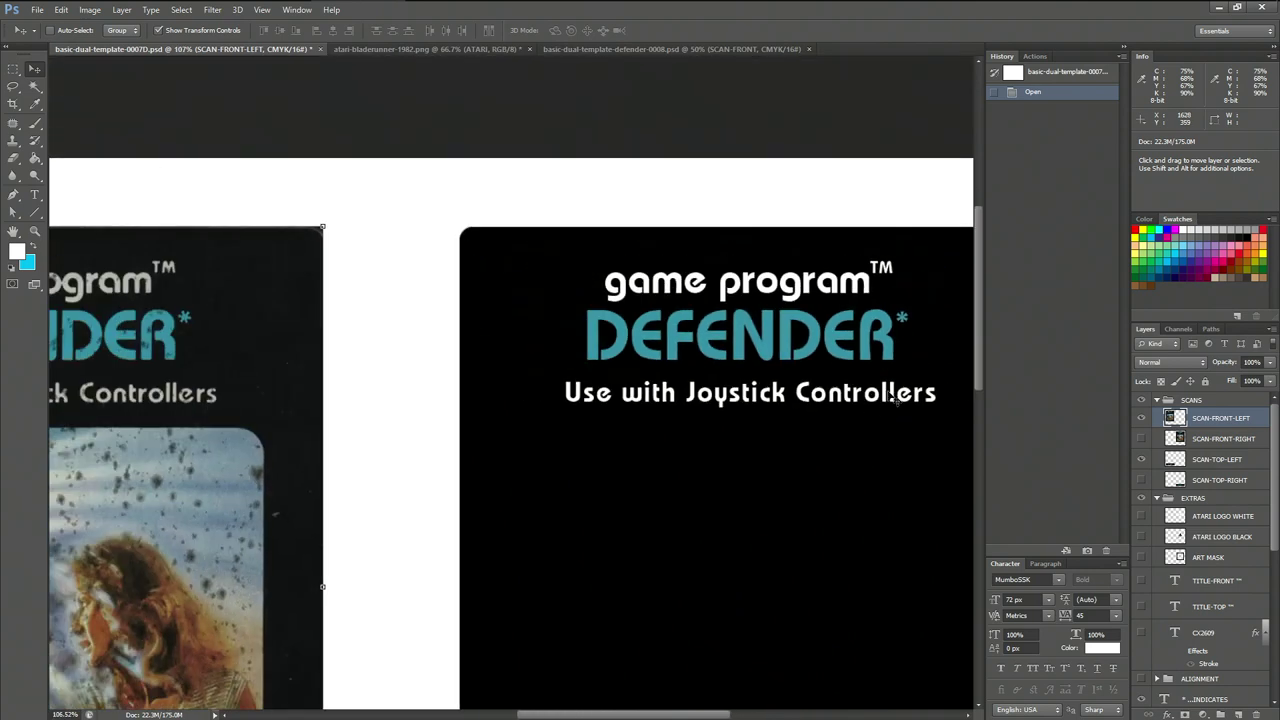
{"action": "scroll", "coordinate": [888, 403], "scroll_direction": "down", "scroll_amount": 3}
{"action": "scroll", "coordinate": [852, 178], "scroll_direction": "up", "scroll_amount": 2}
{"action": "scroll", "coordinate": [857, 177], "scroll_direction": "up", "scroll_amount": 1}
{"action": "scroll", "coordinate": [857, 177], "scroll_direction": "down", "scroll_amount": 2}
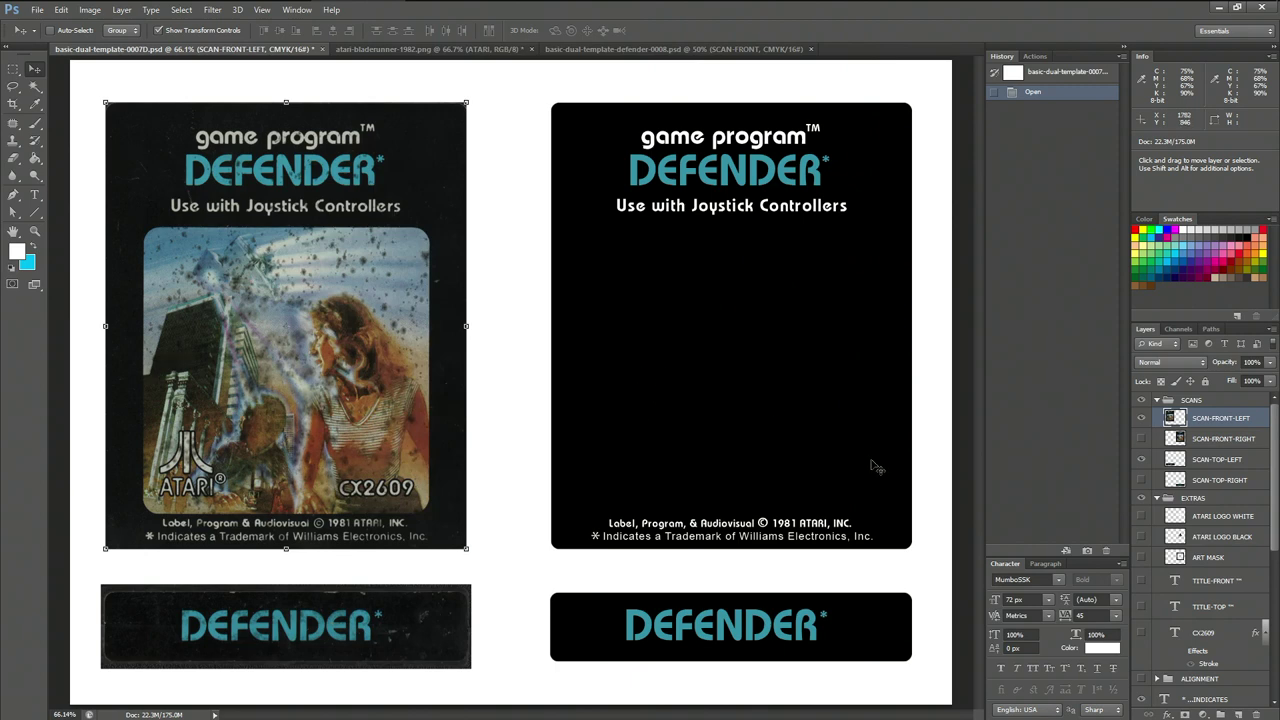
{"action": "left_click", "coordinate": [1142, 457]}
- Compare SCAN-FRONT-RIGHT against the label, leave it visible, and zoom into the copyright text
{"action": "left_click", "coordinate": [1141, 439]}
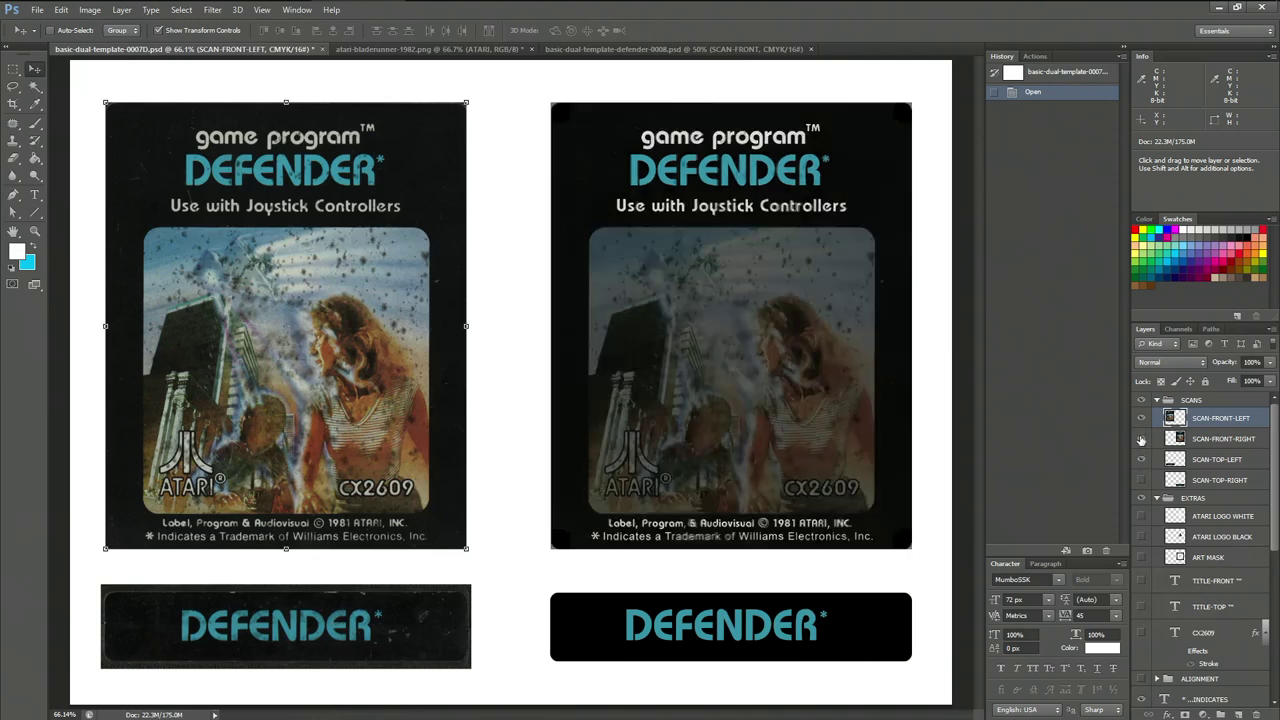
{"action": "left_click", "coordinate": [1141, 439]}
{"action": "left_click", "coordinate": [1141, 439]}
{"action": "left_click", "coordinate": [1141, 439]}
{"action": "left_click", "coordinate": [1141, 439]}
{"action": "scroll", "coordinate": [800, 530], "scroll_direction": "up", "scroll_amount": 5}
{"action": "scroll", "coordinate": [752, 497], "scroll_direction": "up", "scroll_amount": 3}
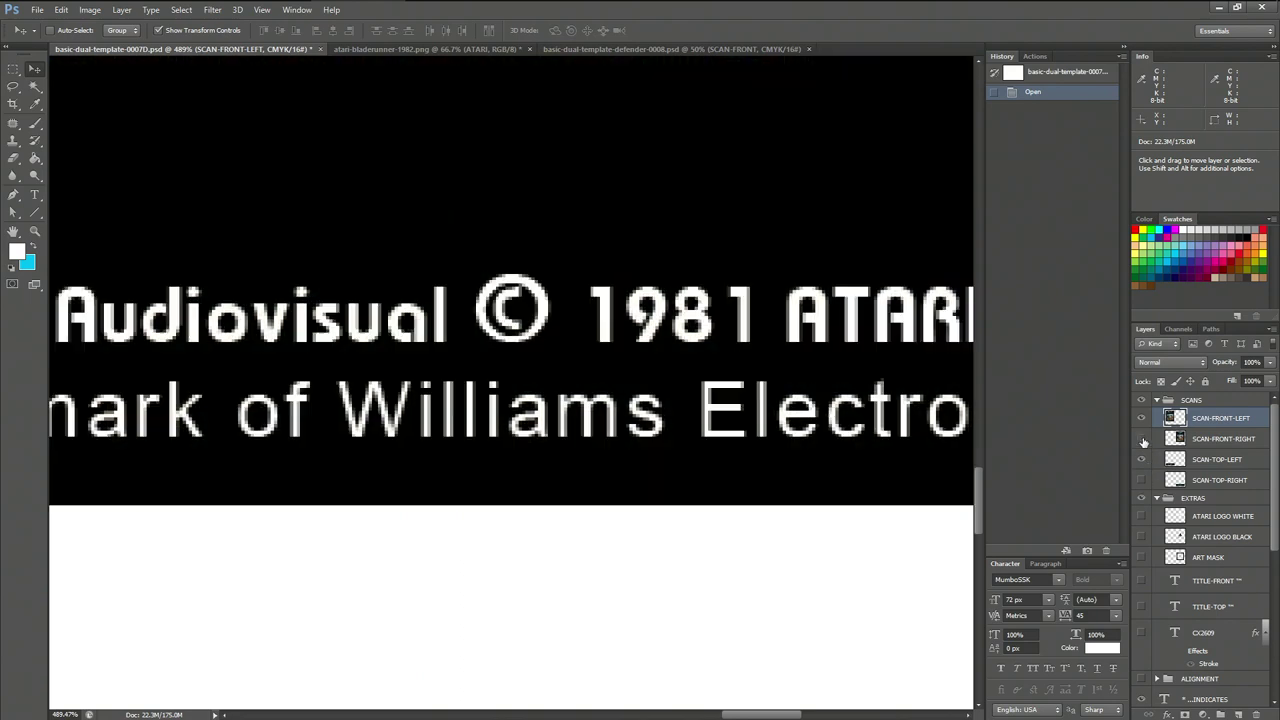
{"action": "left_click", "coordinate": [1143, 440]}
{"action": "left_click", "coordinate": [1143, 440]}
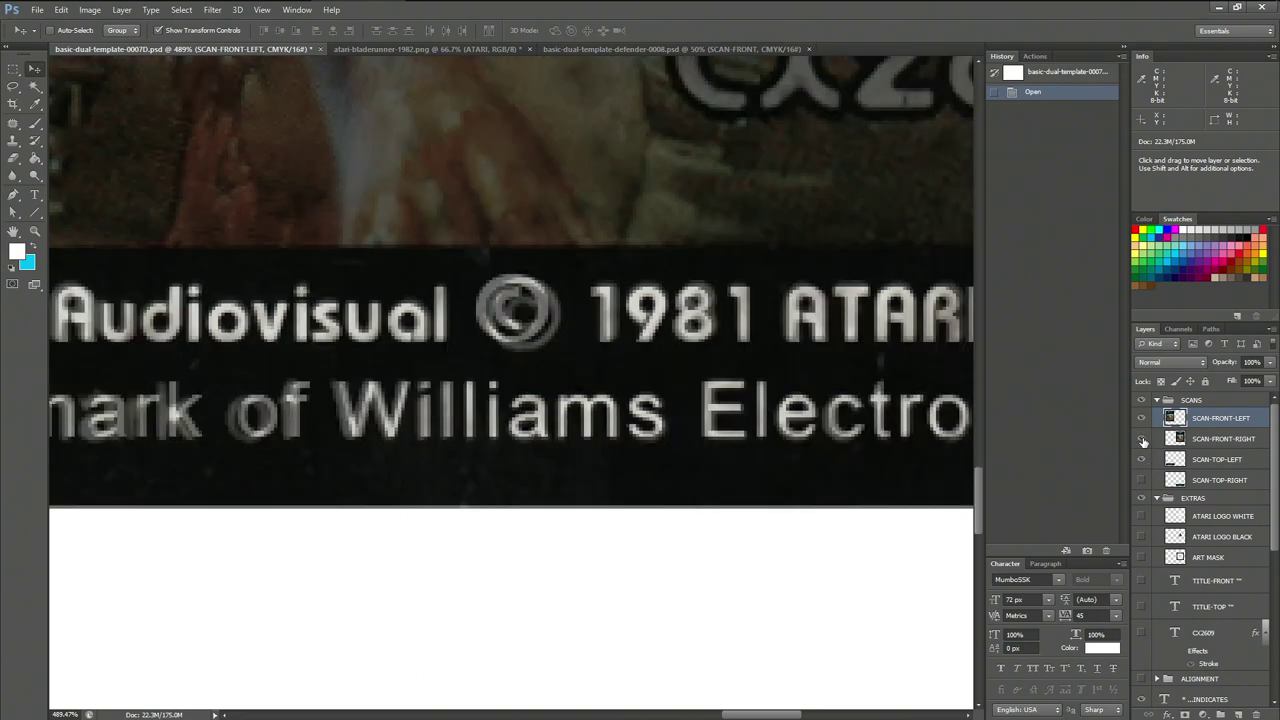
{"action": "left_click", "coordinate": [1143, 440]}
{"action": "left_click", "coordinate": [1143, 440]}
{"action": "left_click", "coordinate": [1143, 440]}
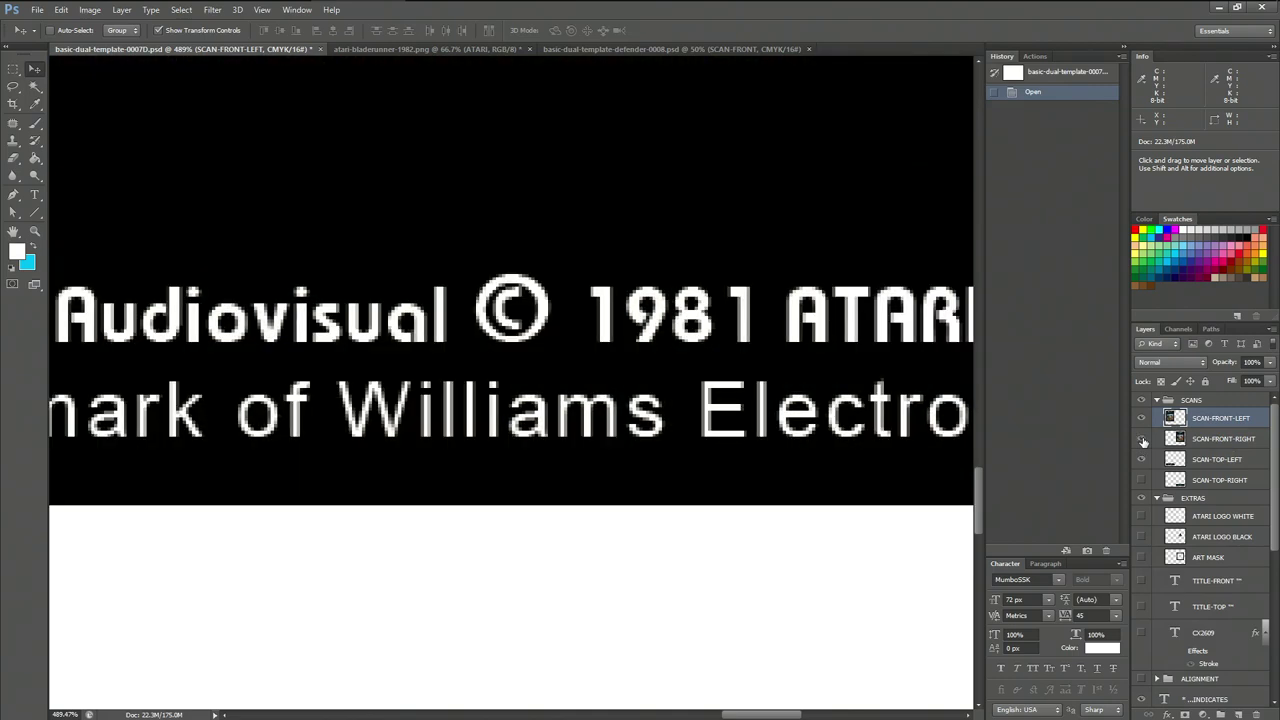
{"action": "left_click", "coordinate": [1143, 440]}
{"action": "left_click", "coordinate": [1143, 440]}
{"action": "left_click", "coordinate": [1143, 440]}
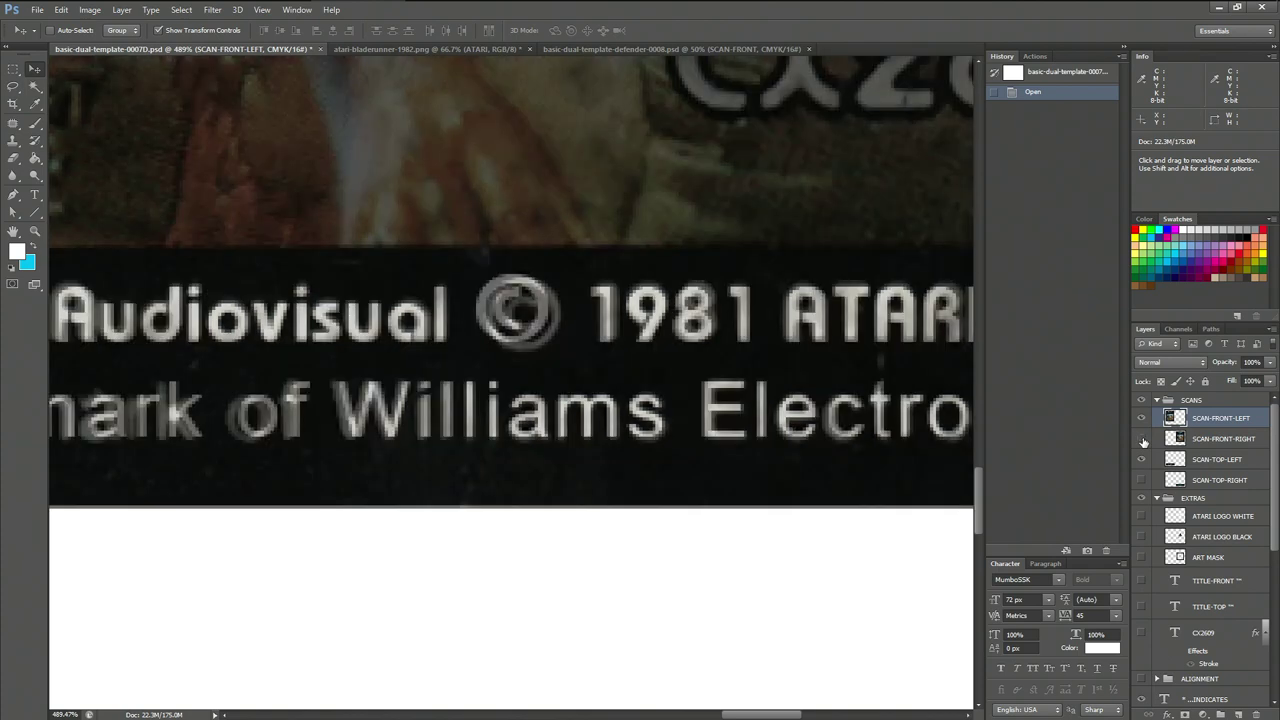
{"action": "left_click", "coordinate": [1143, 440]}
{"action": "left_click", "coordinate": [1143, 440]}
{"action": "left_click", "coordinate": [1143, 440]}
{"action": "left_click", "coordinate": [1143, 440]}
{"action": "left_click", "coordinate": [1143, 440]}
{"action": "left_click", "coordinate": [1143, 440]}
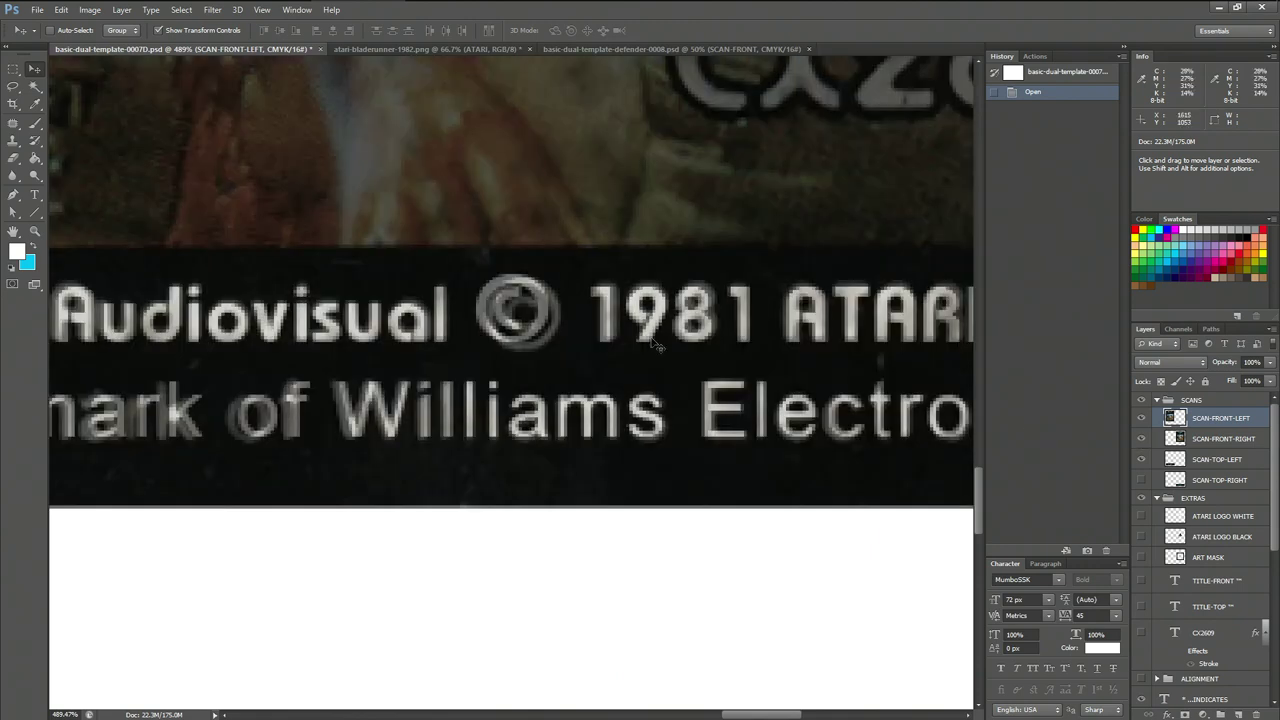
{"action": "scroll", "coordinate": [638, 300], "scroll_direction": "down", "scroll_amount": 8}
{"action": "scroll", "coordinate": [637, 300], "scroll_direction": "down", "scroll_amount": 2}
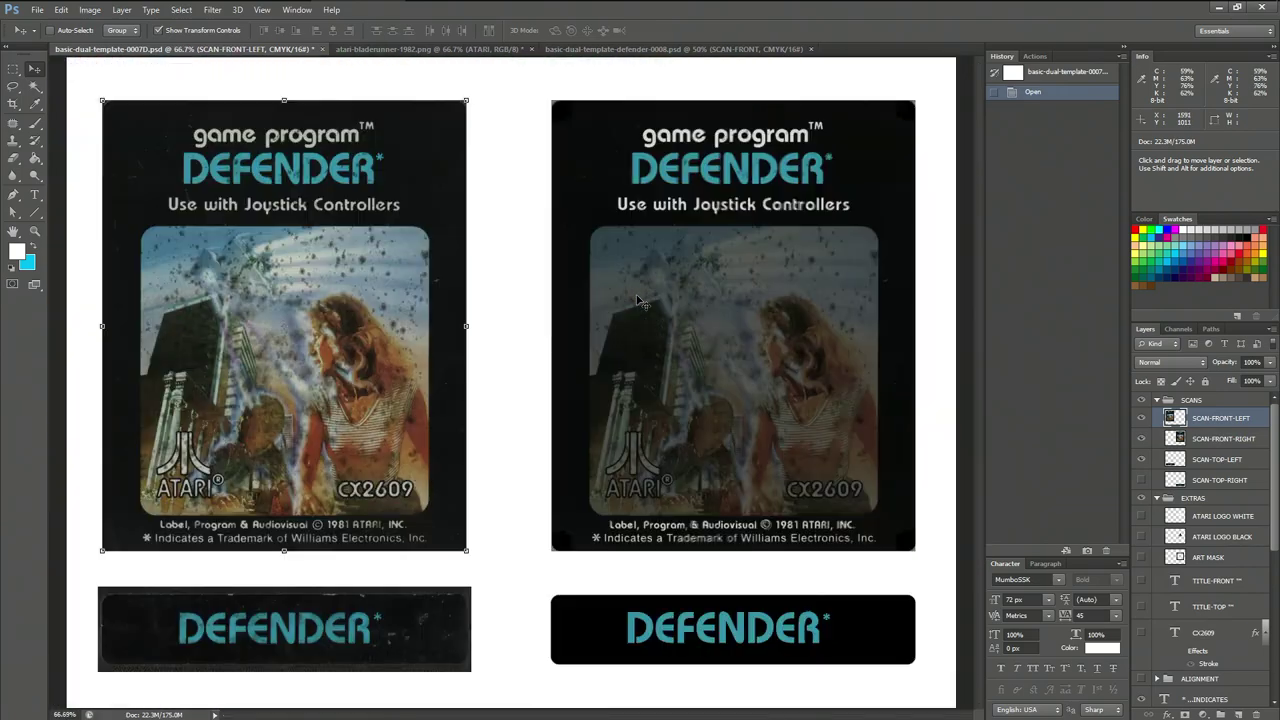
{"action": "scroll", "coordinate": [578, 618], "scroll_direction": "up", "scroll_amount": 5}
{"action": "scroll", "coordinate": [578, 618], "scroll_direction": "up", "scroll_amount": 1}
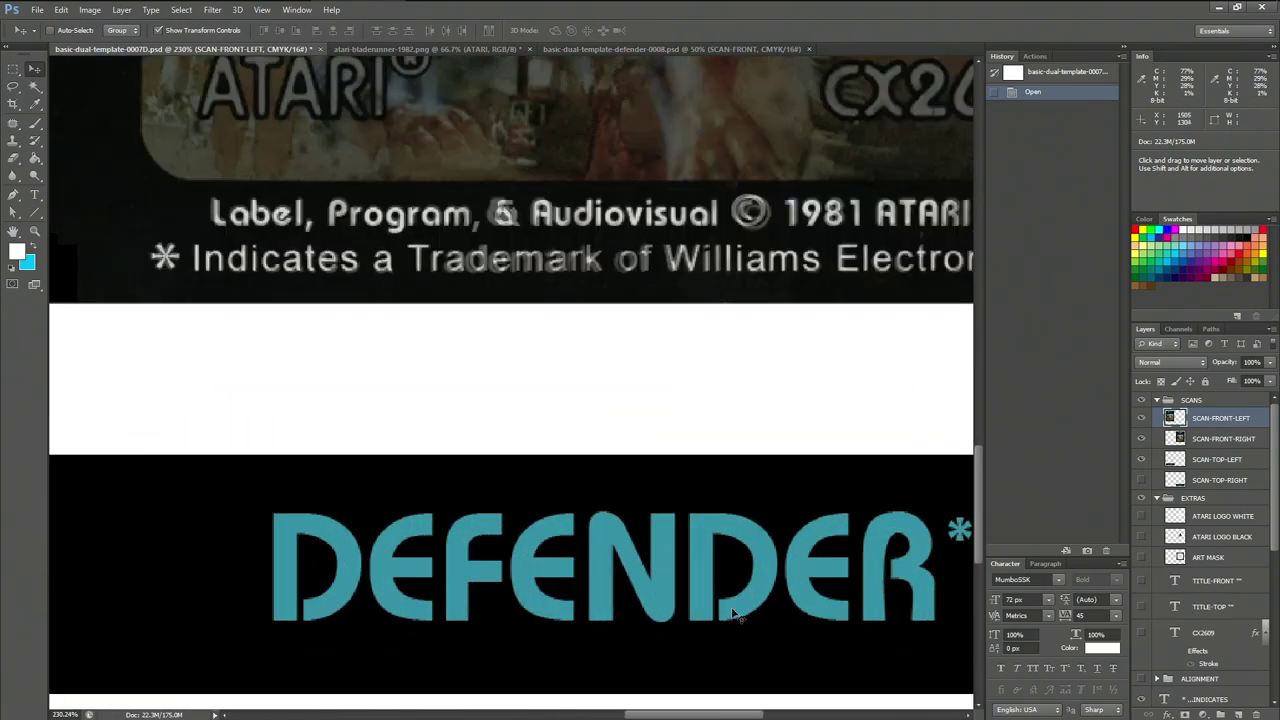
{"action": "left_click", "coordinate": [1141, 481]}
{"action": "left_click", "coordinate": [1141, 481]}
{"action": "left_click", "coordinate": [1141, 481]}
{"action": "left_click", "coordinate": [1141, 481]}
{"action": "left_click", "coordinate": [1141, 481]}
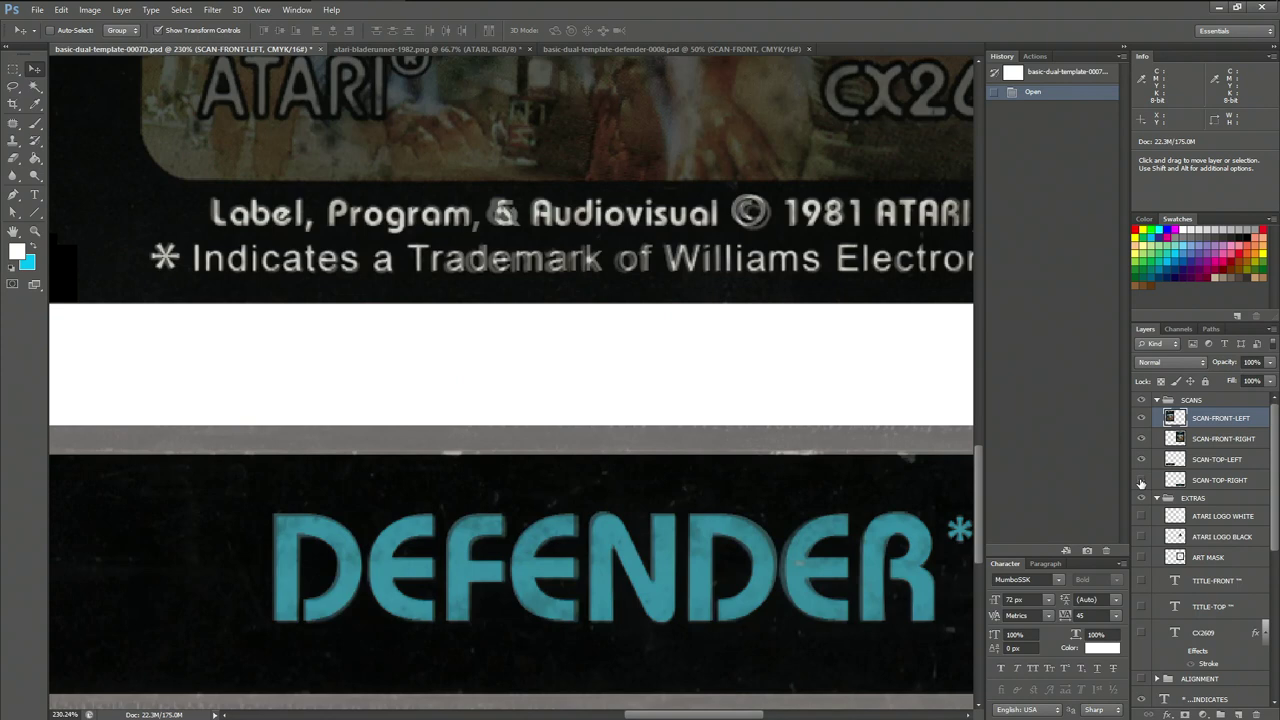
{"action": "left_click", "coordinate": [1141, 481]}
{"action": "left_click", "coordinate": [1141, 481]}
{"action": "left_click", "coordinate": [1141, 481]}
{"action": "left_click", "coordinate": [1141, 481]}
{"action": "left_click", "coordinate": [1141, 481]}
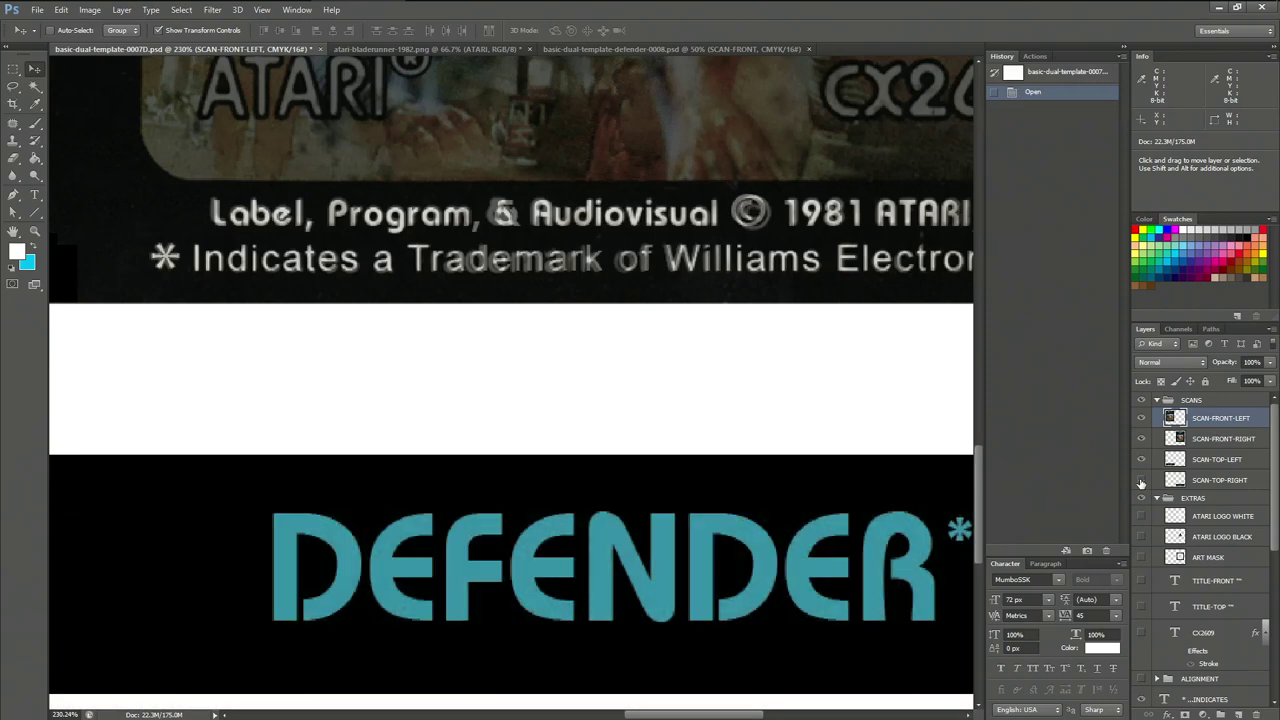
{"action": "left_click", "coordinate": [1141, 481]}
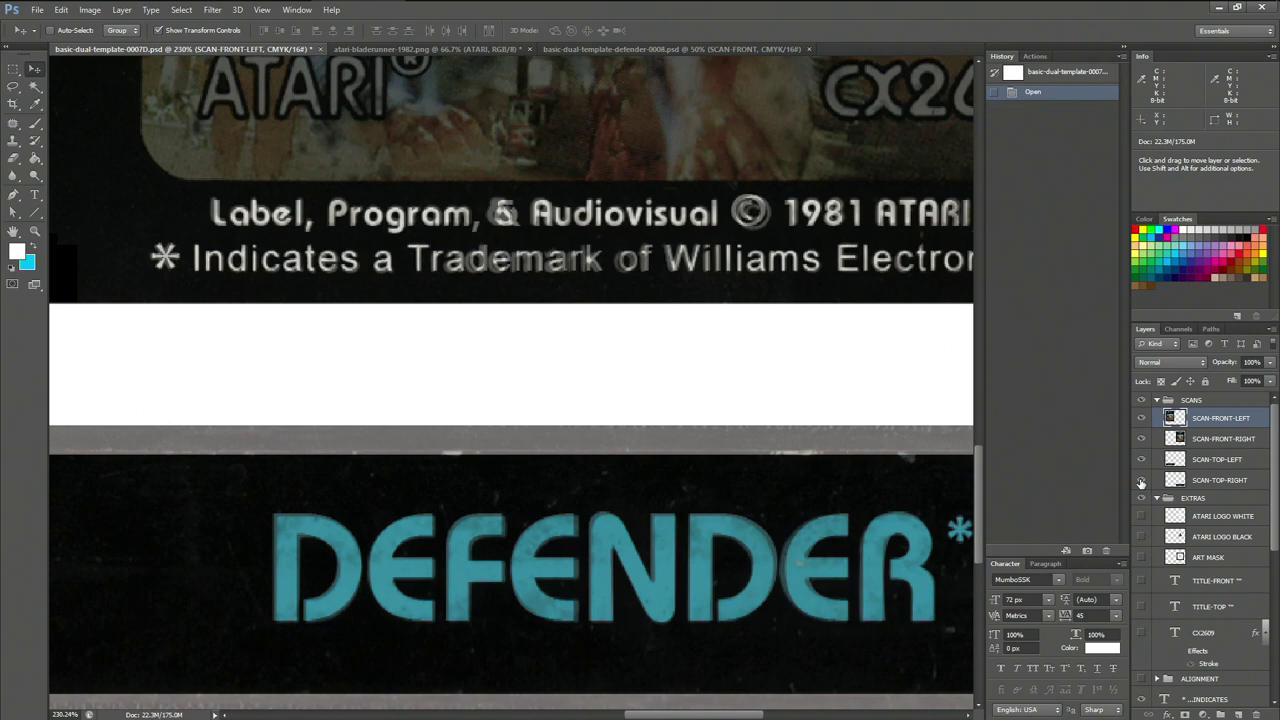
{"action": "left_click", "coordinate": [1141, 481]}
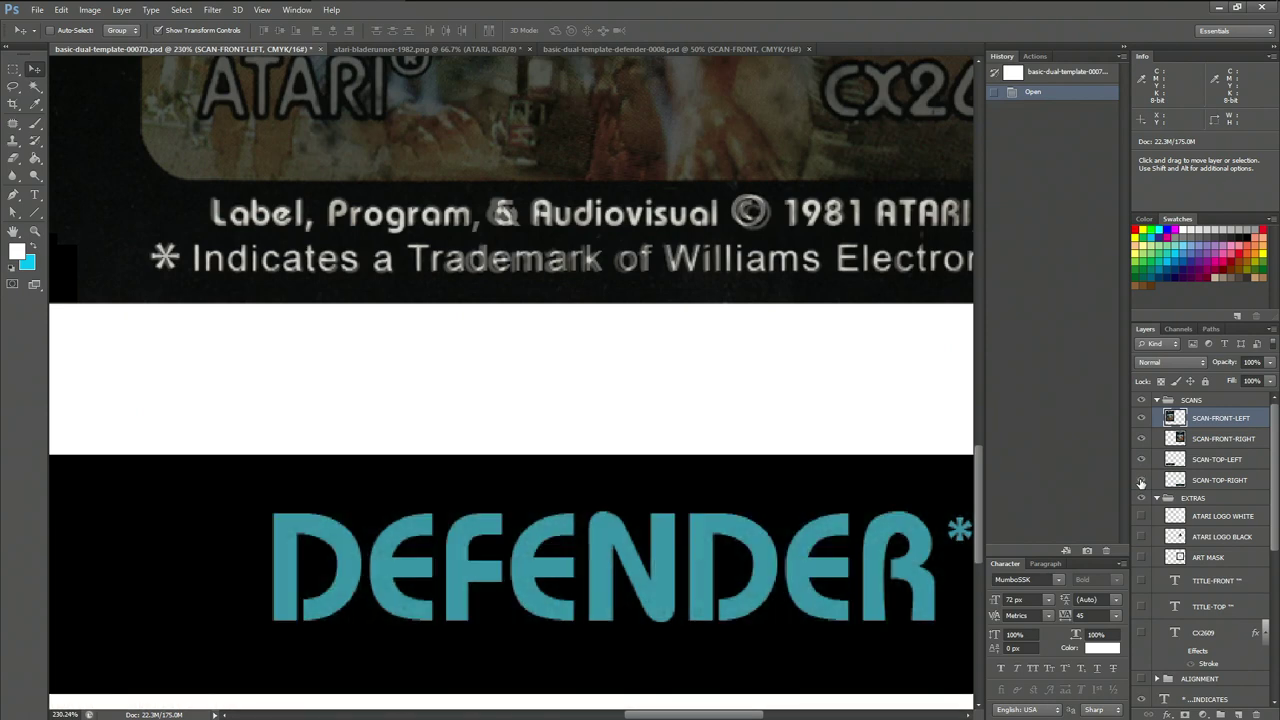
{"action": "left_click", "coordinate": [1141, 481]}
{"action": "left_click", "coordinate": [1141, 481]}
{"action": "key", "text": "ctrl+0"}
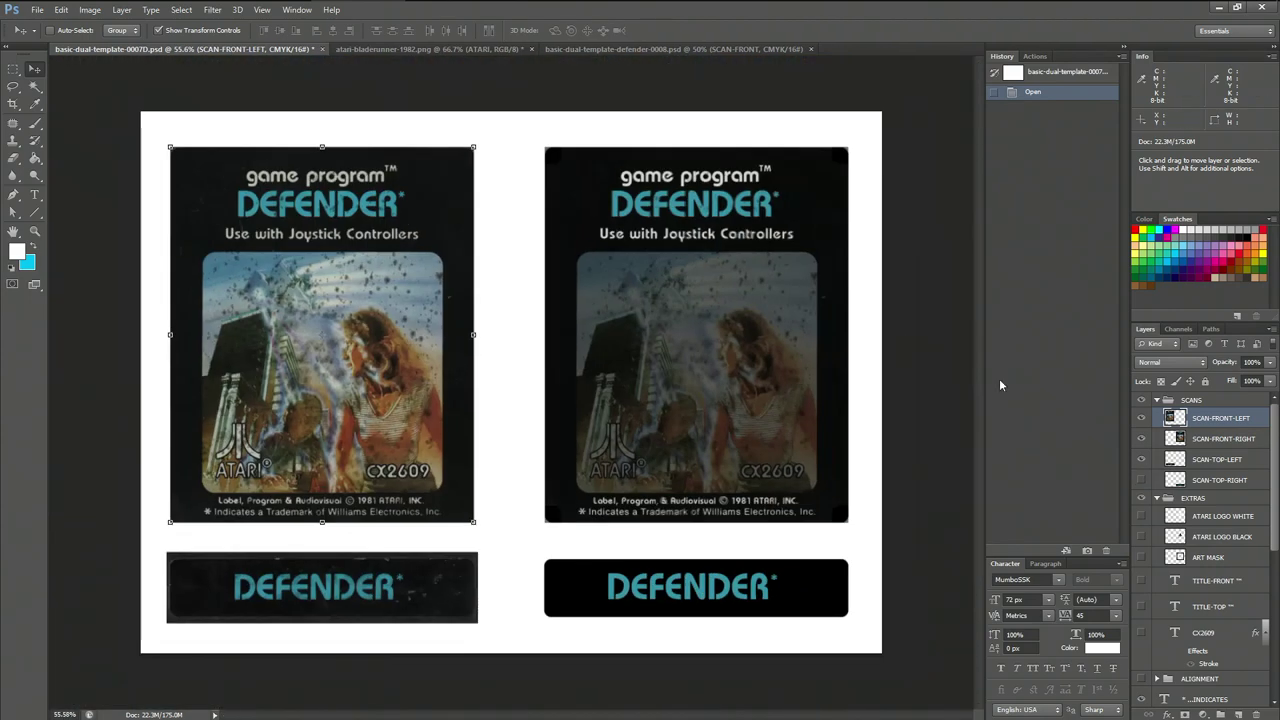
{"action": "left_click", "coordinate": [1139, 440]}
{"action": "left_click", "coordinate": [1139, 440]}
{"action": "left_click", "coordinate": [1139, 440]}
{"action": "left_click", "coordinate": [1139, 440]}
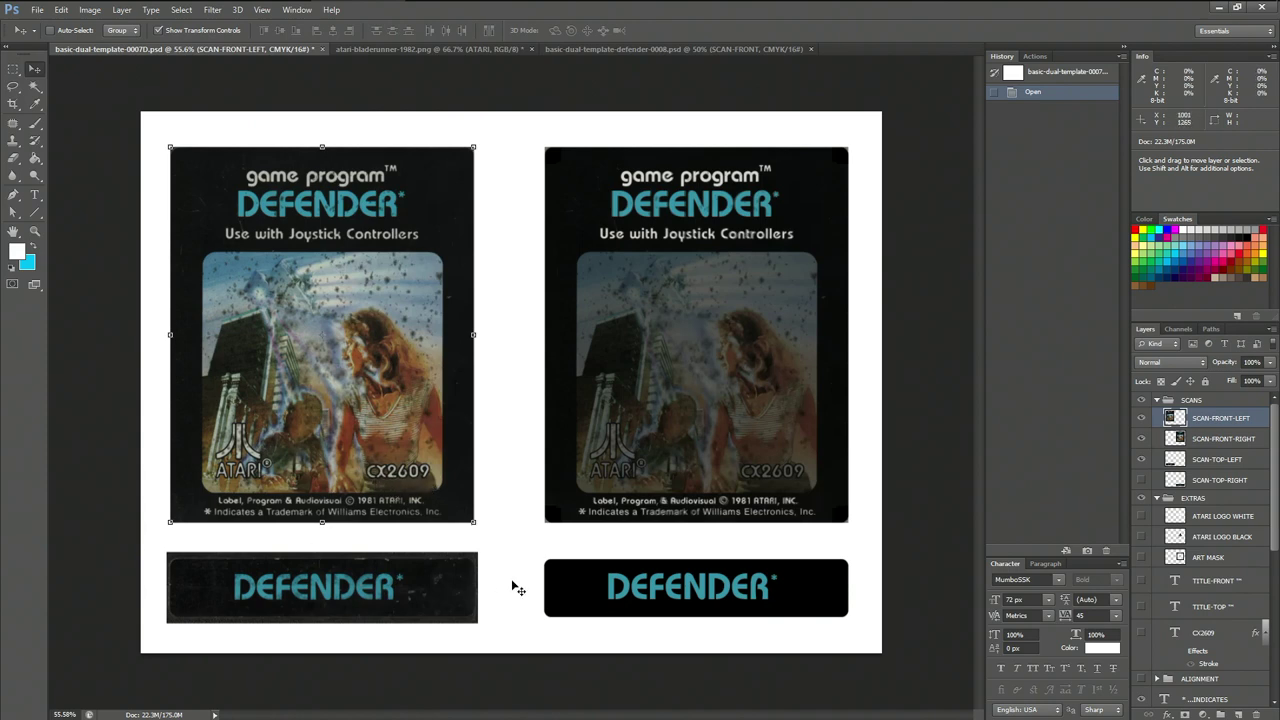
{"action": "left_click", "coordinate": [1141, 439]}
{"action": "left_click", "coordinate": [1141, 441]}
{"action": "left_click", "coordinate": [1141, 444]}
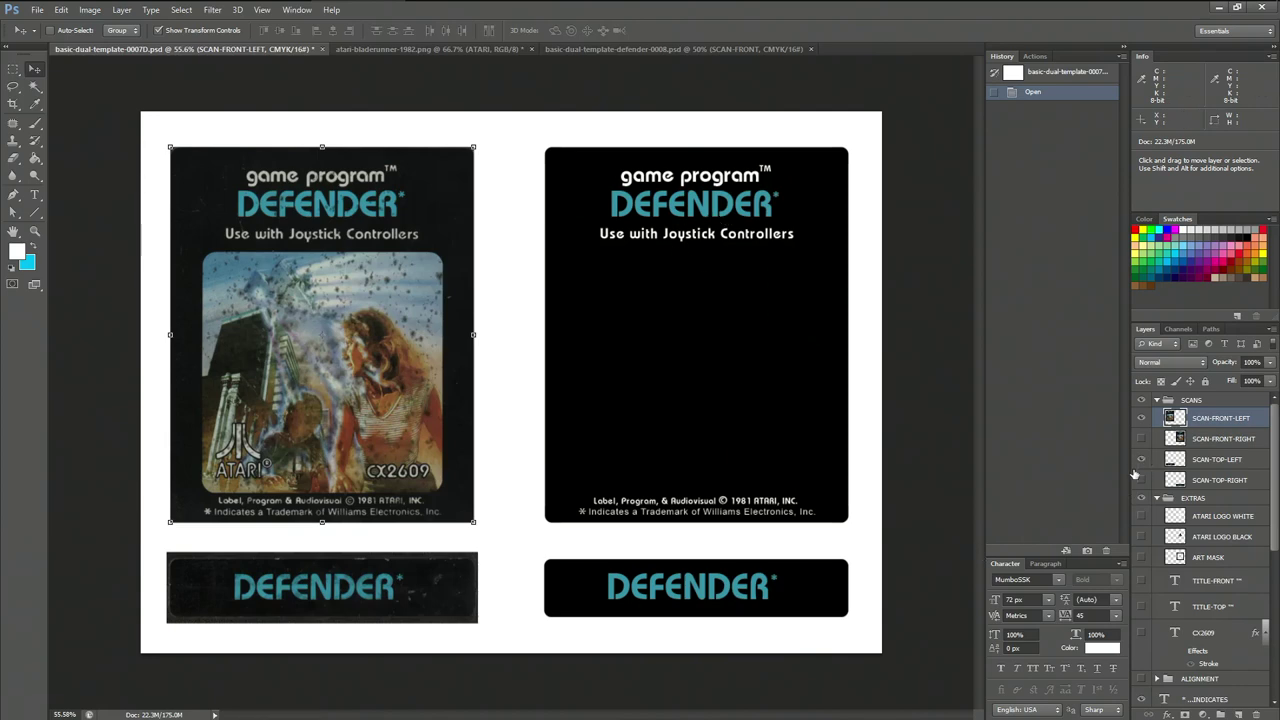
{"action": "left_click", "coordinate": [1141, 439]}
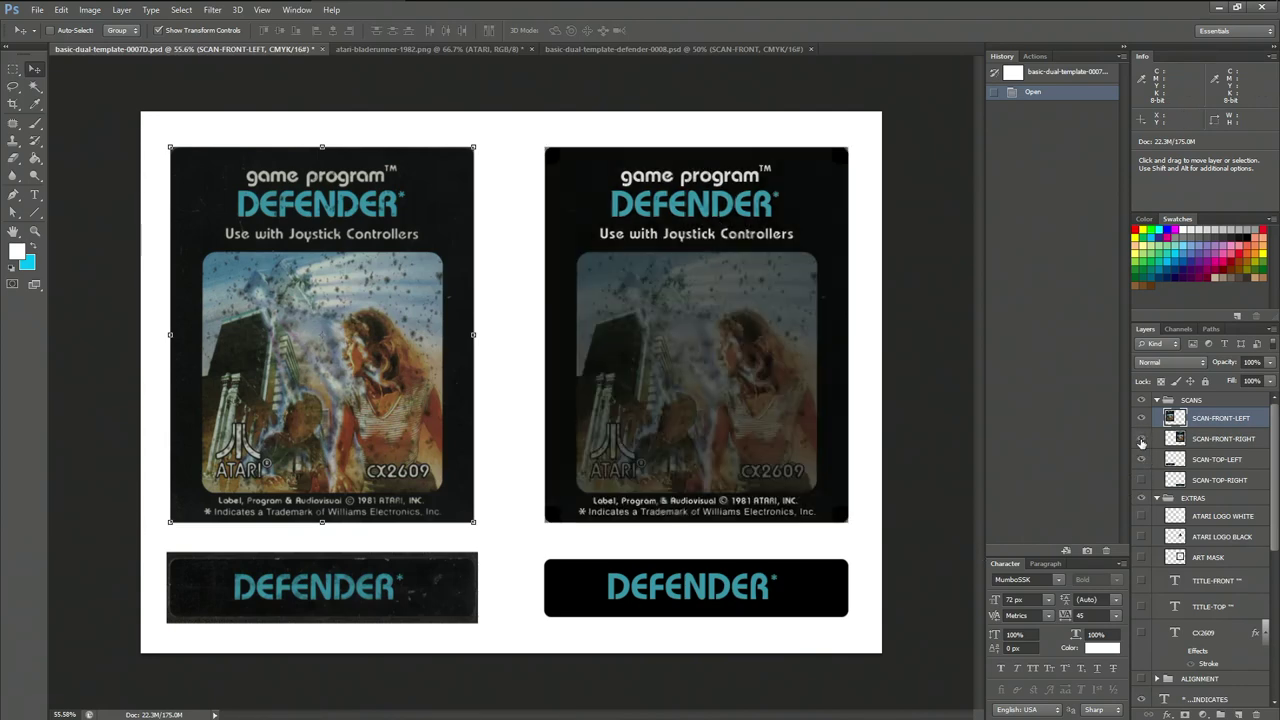